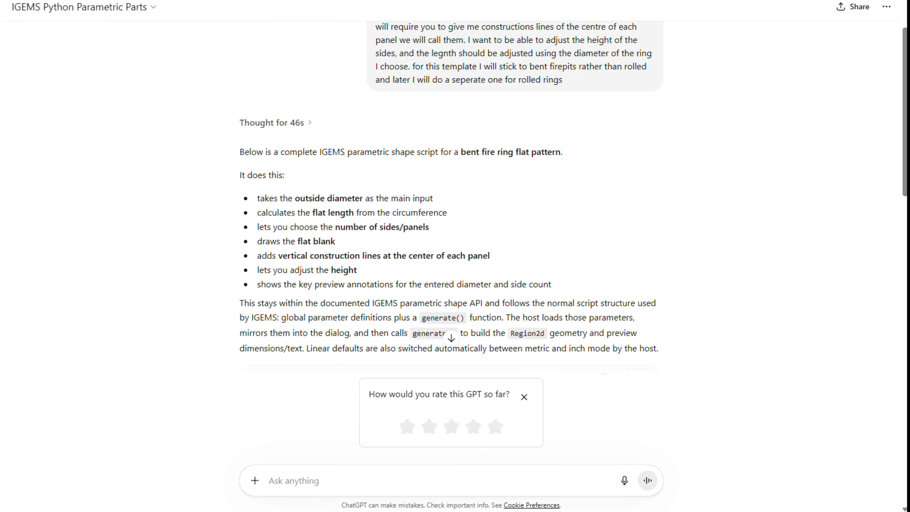
Send the copied reference image of the two fire ring panel layouts to the chat and review the script reply.
key(ctrl+v)
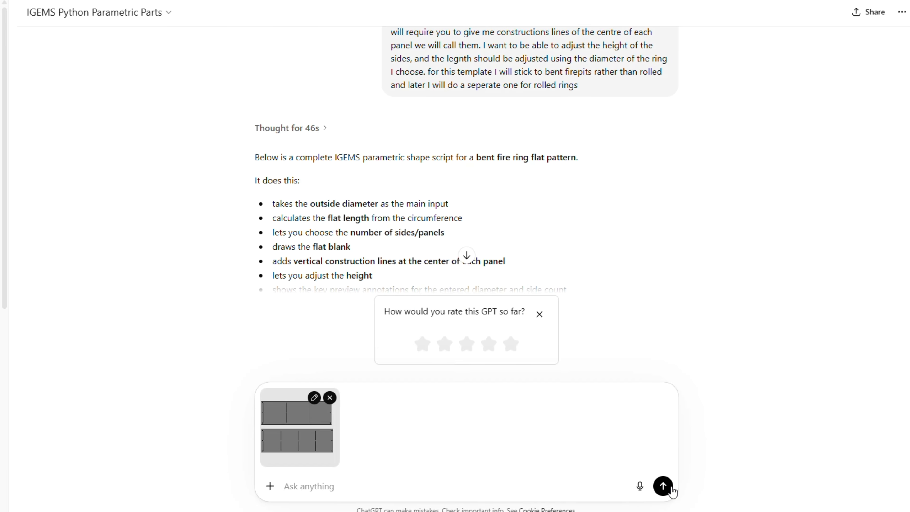
click(648, 480)
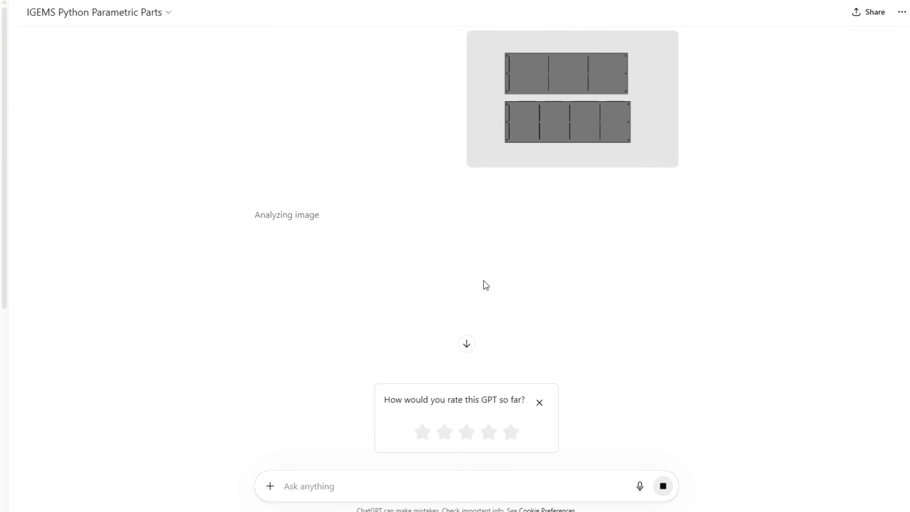
scroll(484, 281, up, 10)
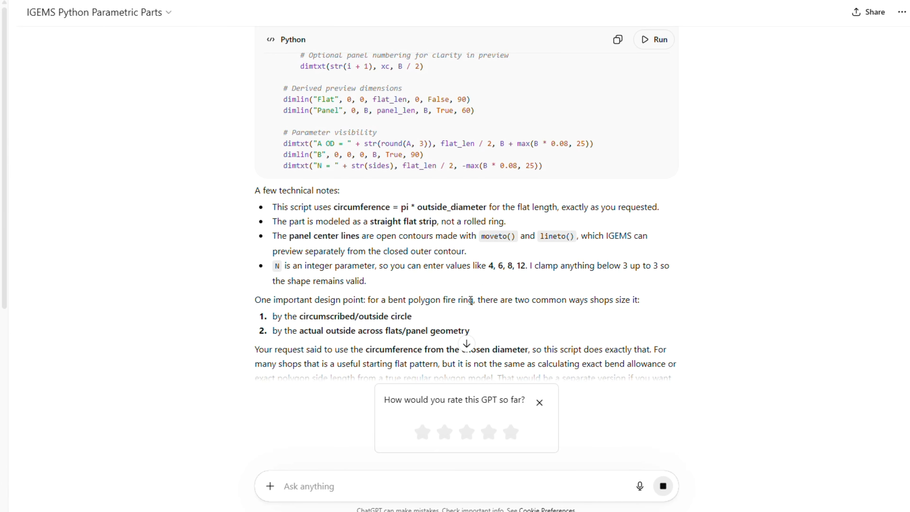
scroll(477, 294, up, 10)
scroll(471, 301, up, 5)
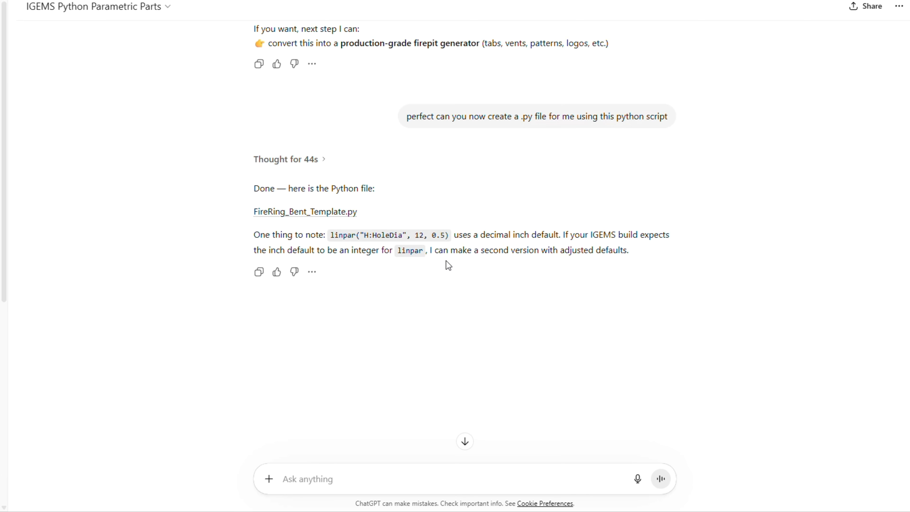
Download FireRing_Bent_Template.py from the chat and show it in the Downloads folder.
click(313, 215)
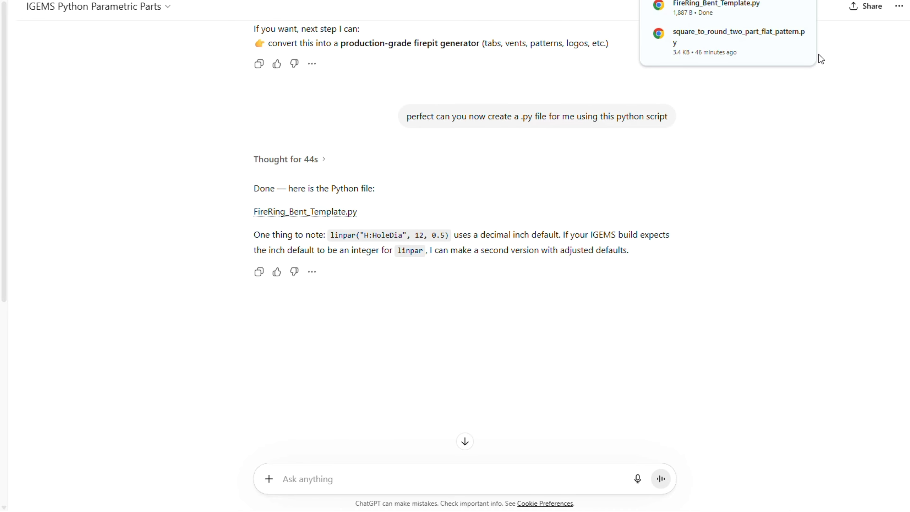
mouse_move(737, 8)
click(776, 8)
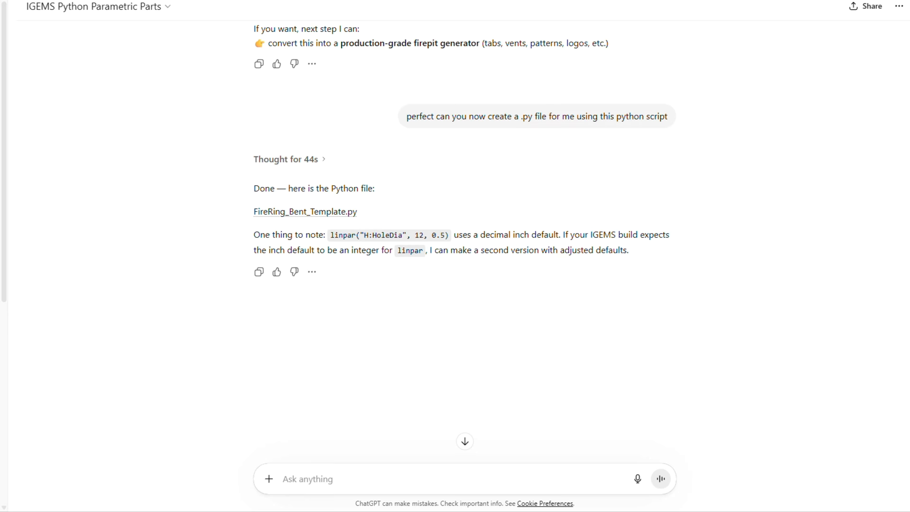
click(353, 212)
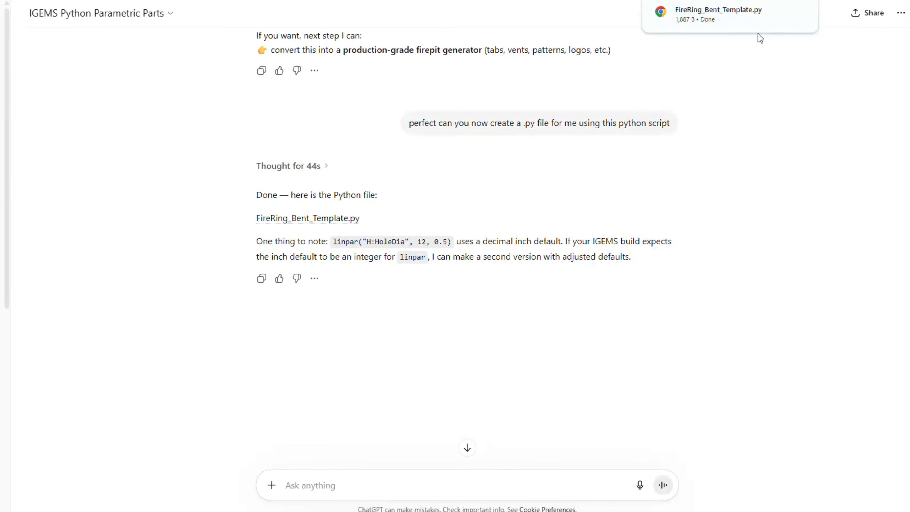
click(778, 12)
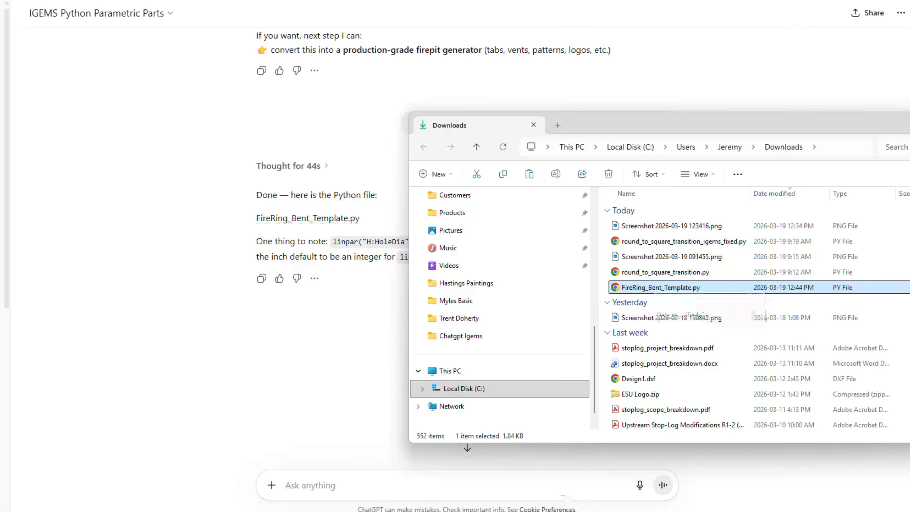
click(377, 421)
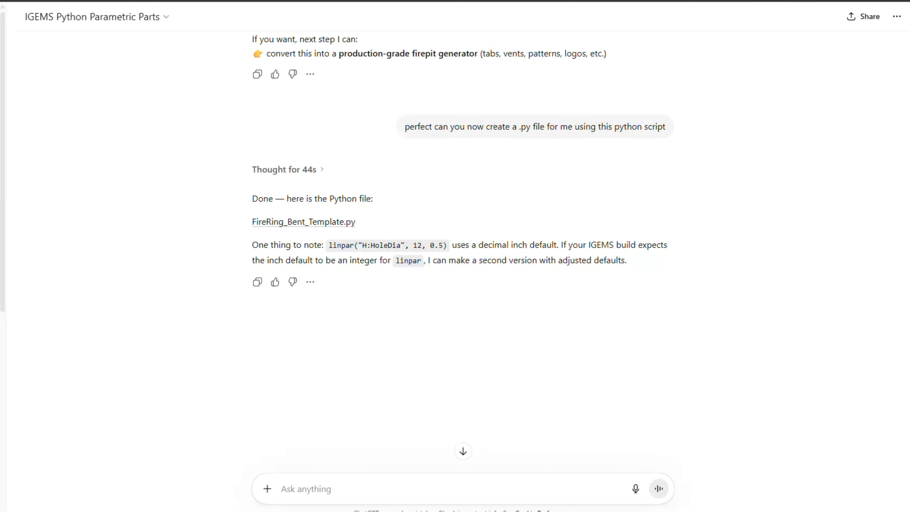
Browse from C:\ProgramData\IGEMS Software\ to IGEMS\26.0.0.0\PythonShapes\Special and look through its shape files.
key(super+r)
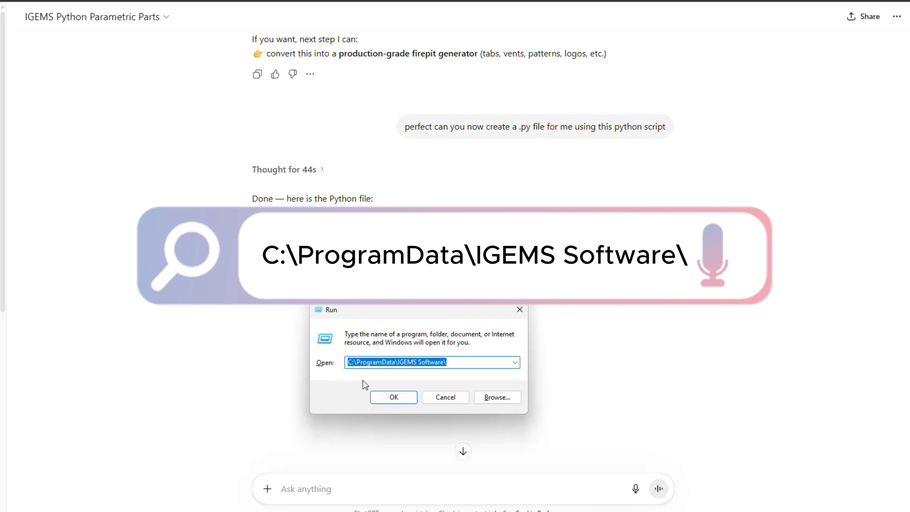
click(409, 395)
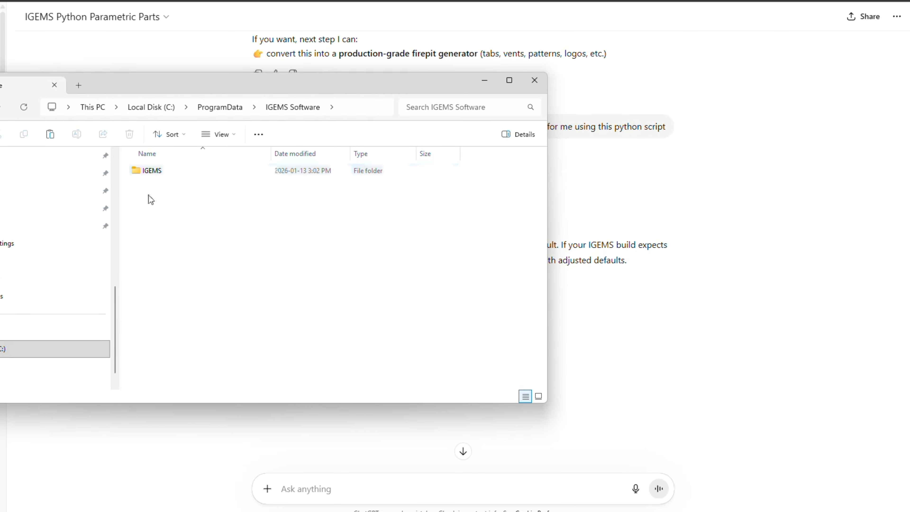
double_click(183, 174)
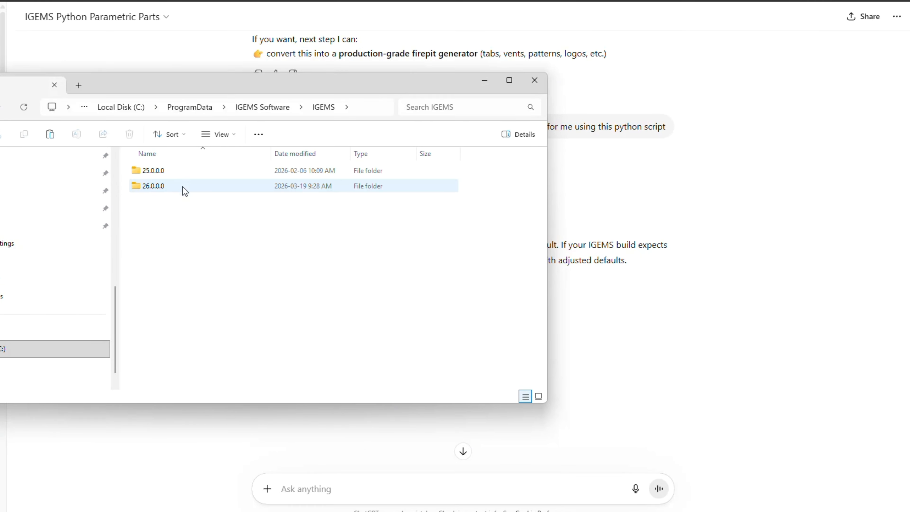
double_click(178, 187)
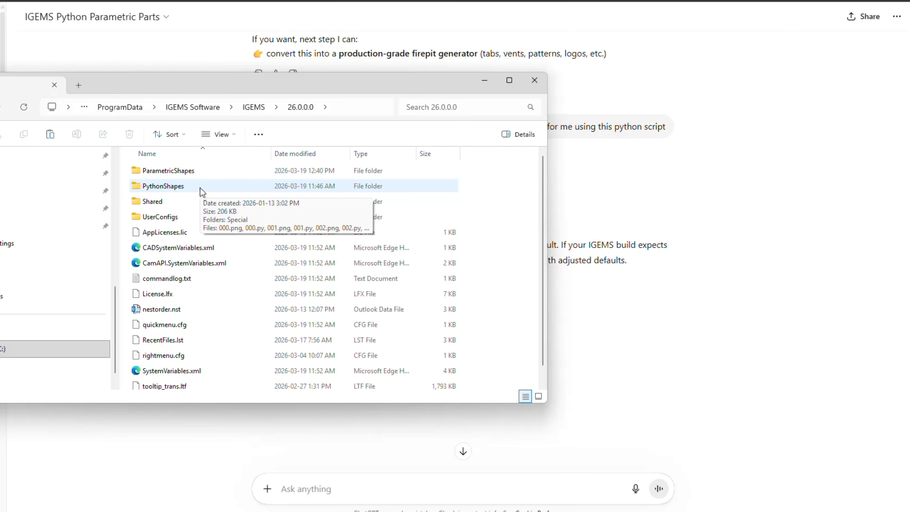
double_click(213, 190)
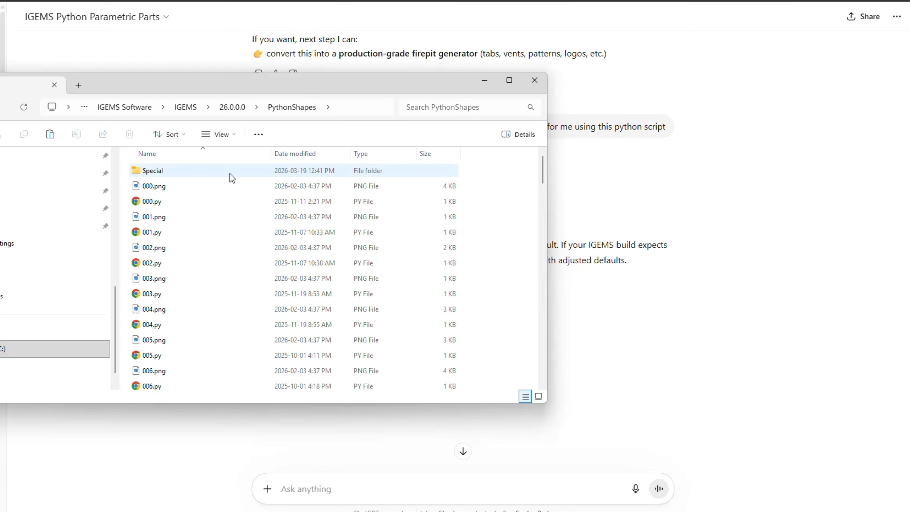
double_click(202, 174)
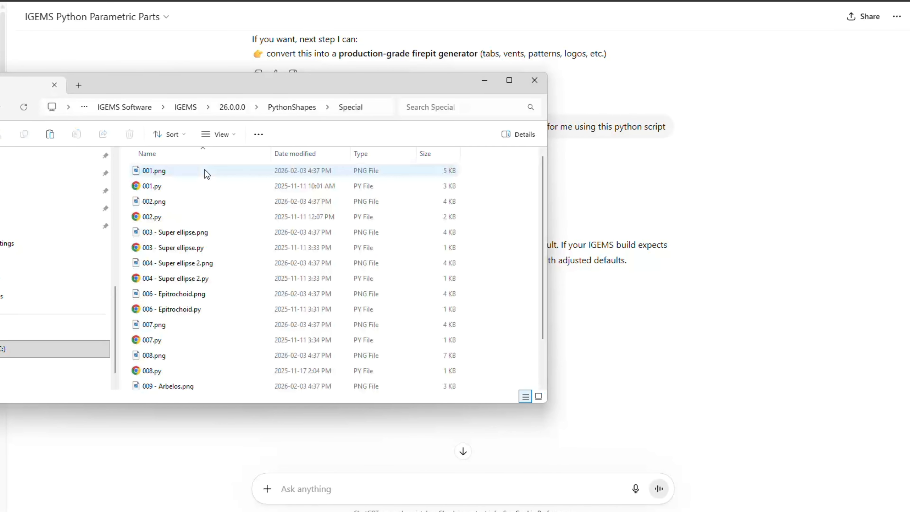
scroll(205, 174, down, 3)
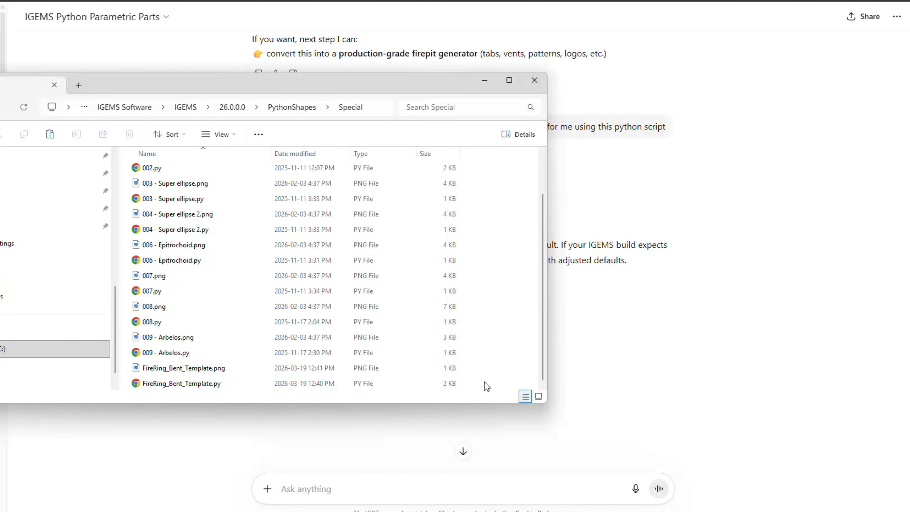
click(488, 81)
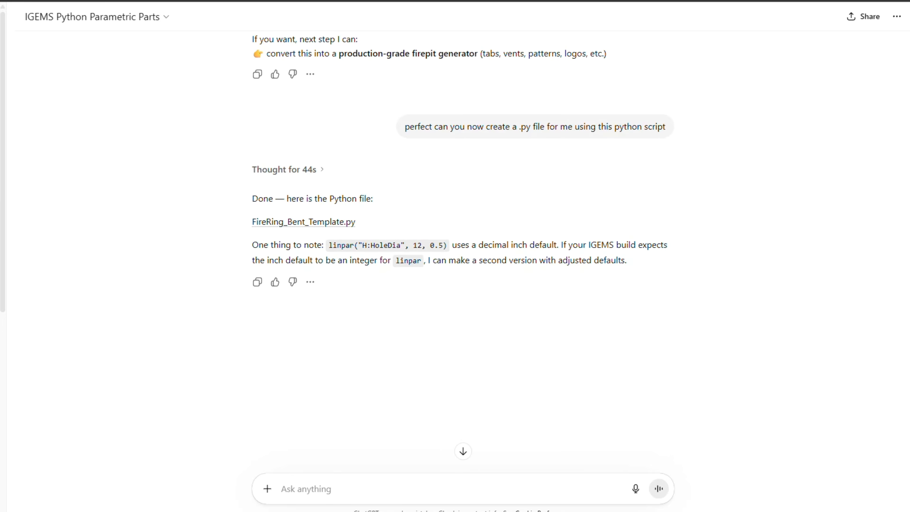
Switch to IGEMS in a maximized window and open the FireRing_Bent_Template parametric shape from the Special category.
drag(909, 88, 654, 88)
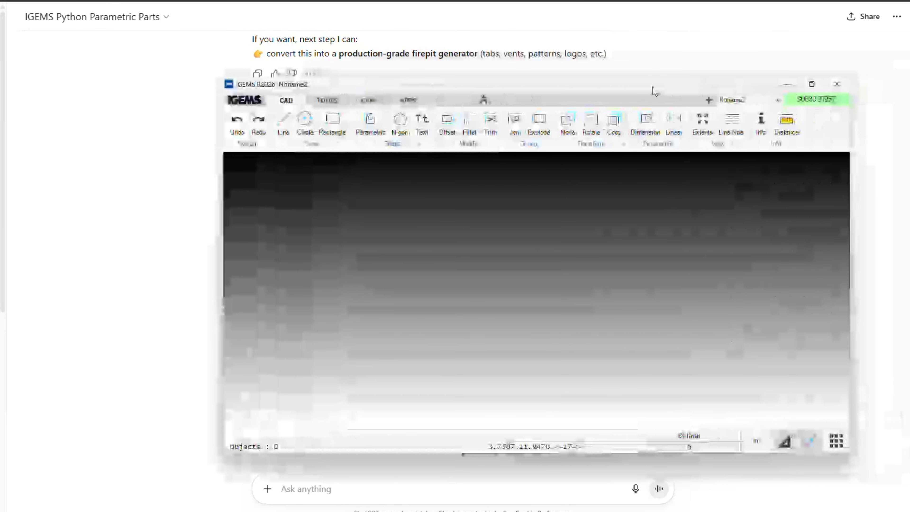
double_click(653, 88)
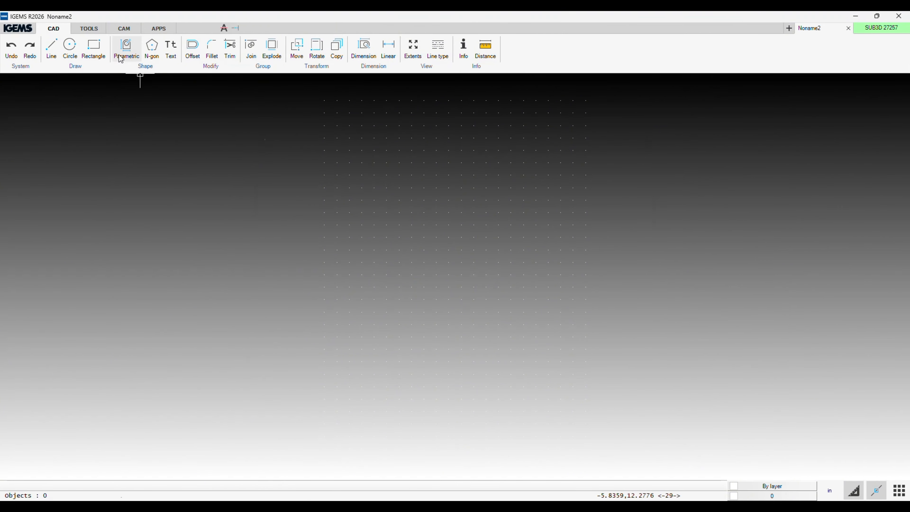
click(121, 58)
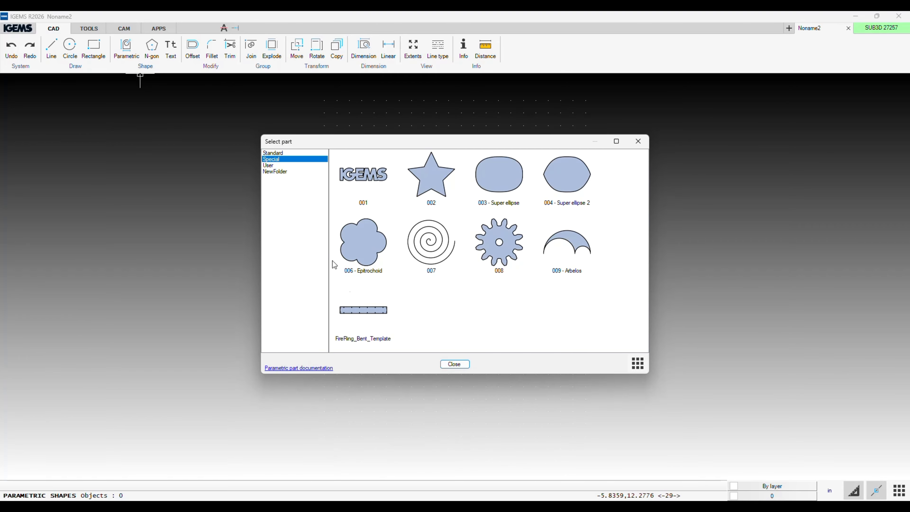
click(284, 154)
click(282, 160)
click(380, 319)
double_click(380, 319)
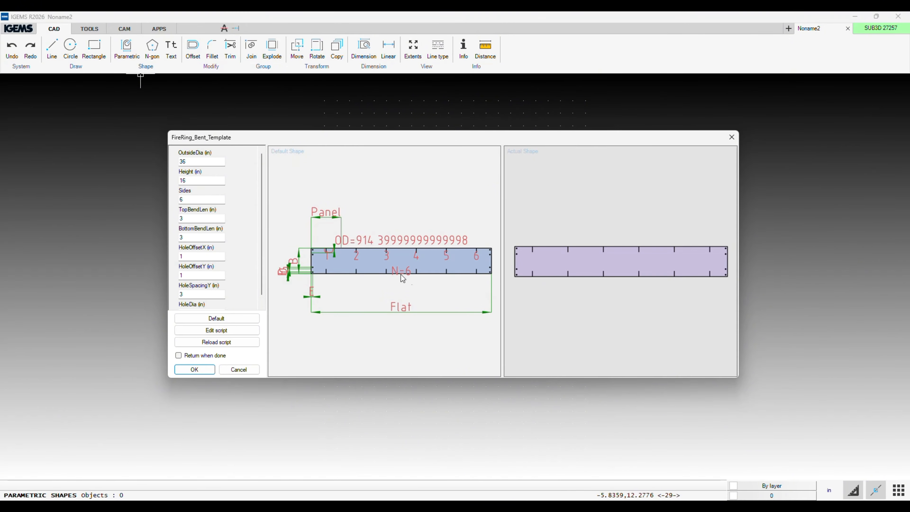
click(205, 201)
drag(133, 193, 132, 194)
double_click(219, 237)
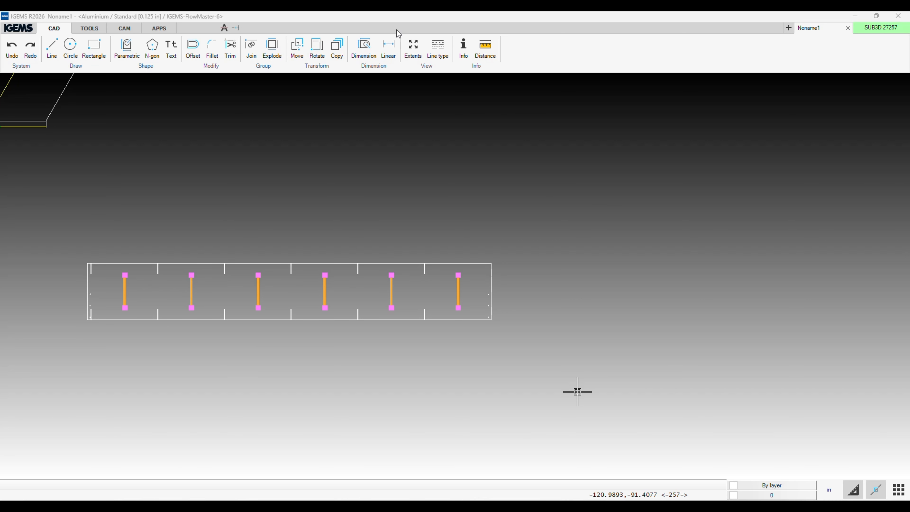
Delete the whole flat fire ring pattern, including its outline and bend lines, below the hexagon.
scroll(626, 234, down, 4)
drag(626, 234, 439, 295)
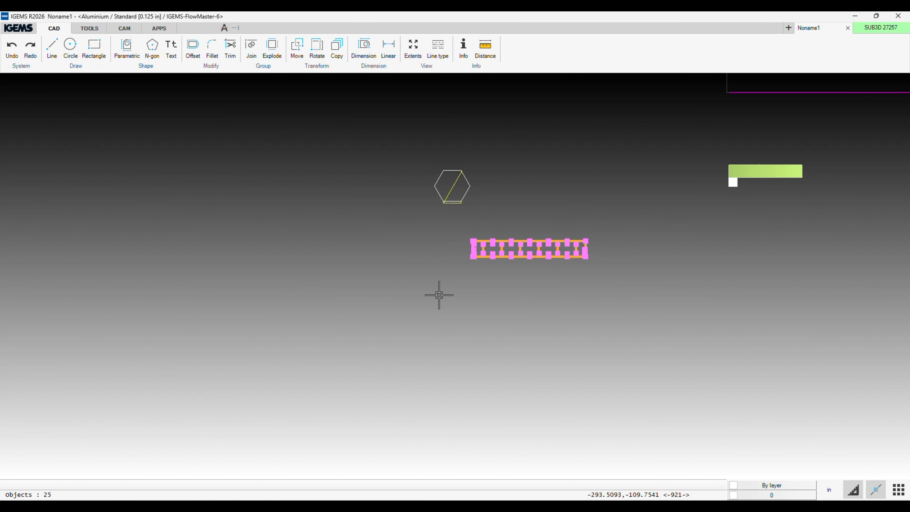
key(Delete)
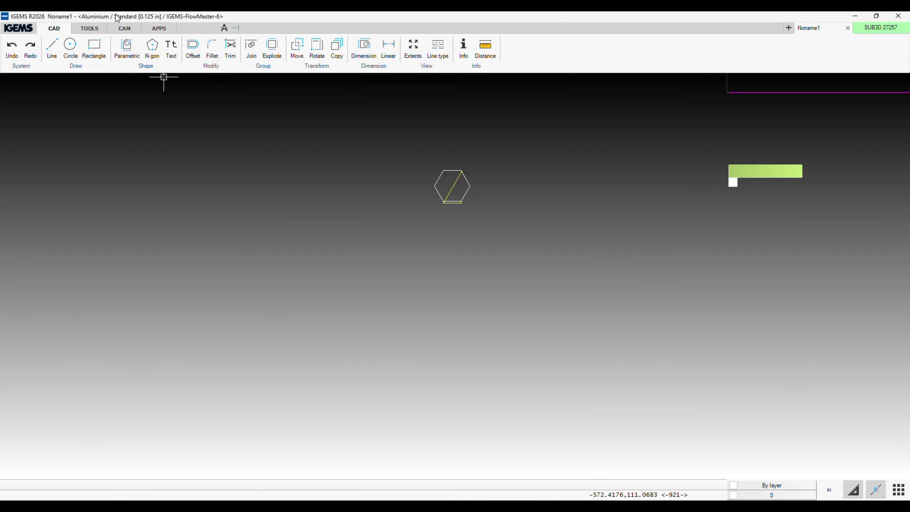
Open the FireRing_Bent_Template_v8 parametric shape and set its height to 15 in and outside diameter to 30 in.
click(126, 49)
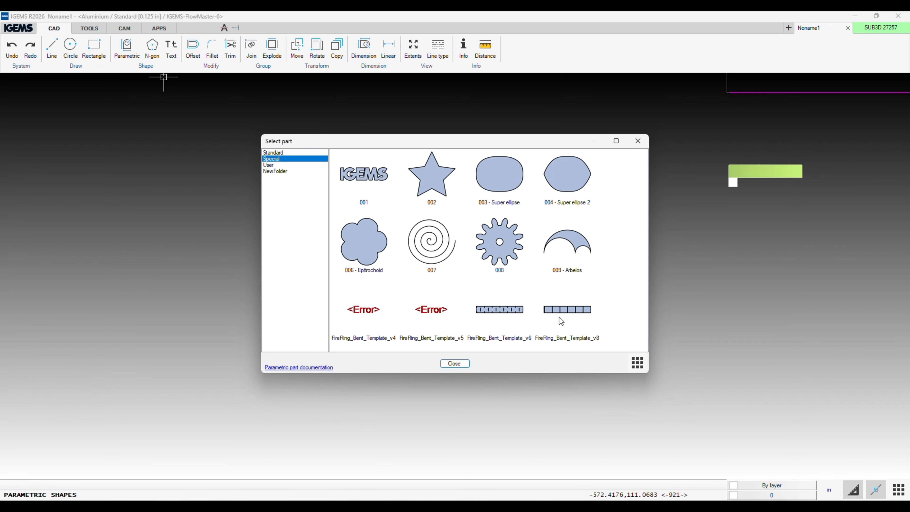
double_click(577, 319)
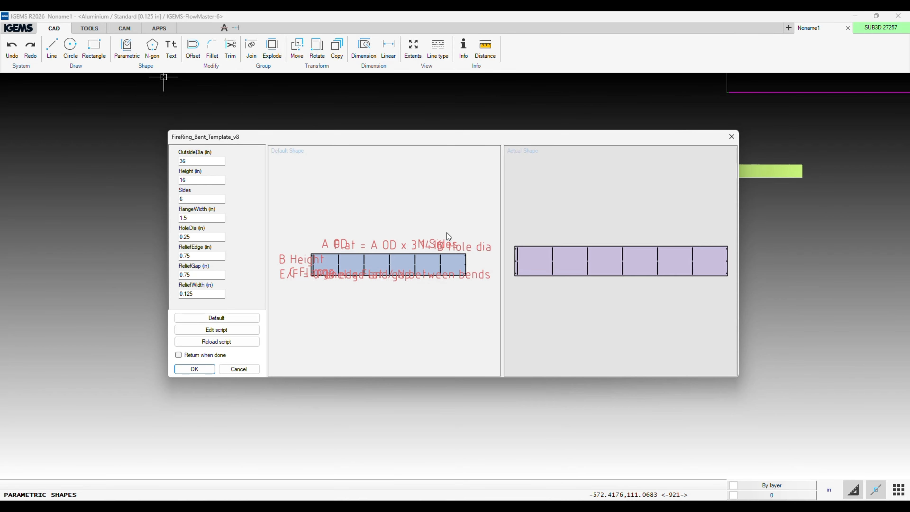
click(215, 179)
key(shift+Tab)
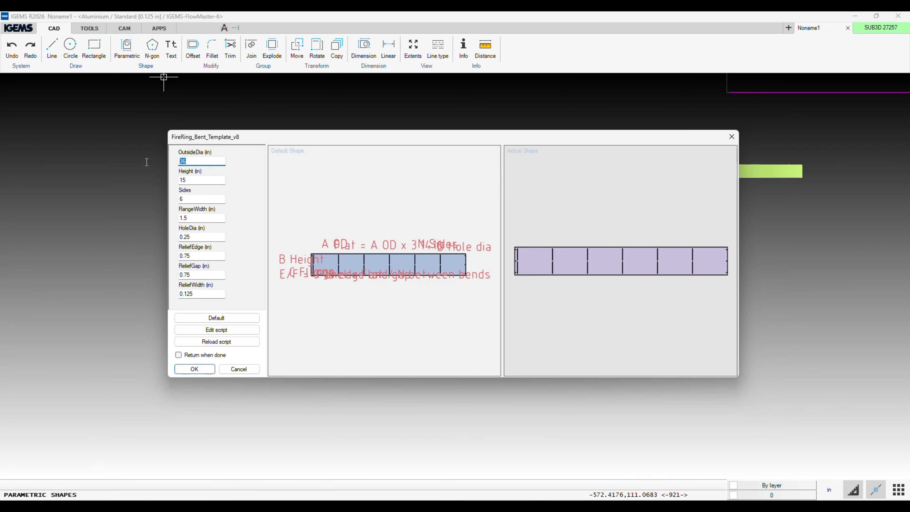
text(30)
Set the fire ring template's number of sides to 3.
click(183, 200)
key(BackSpace)
text(3)
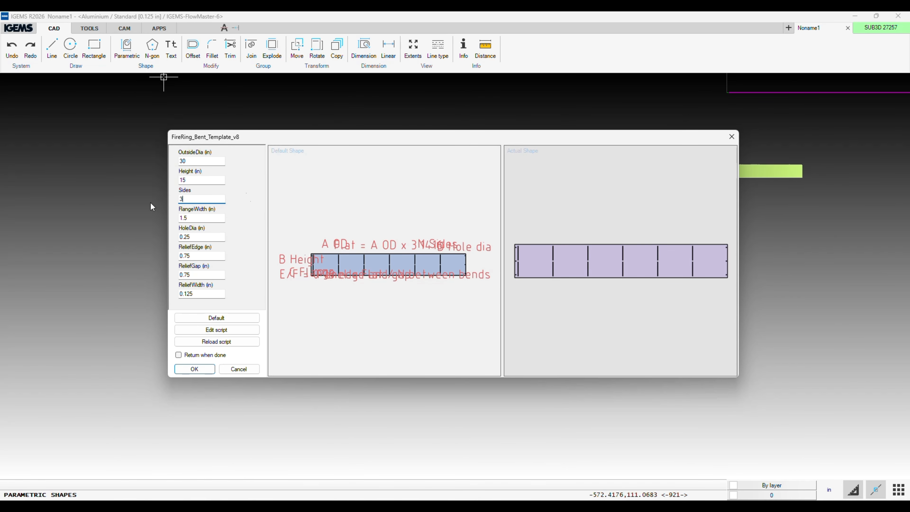
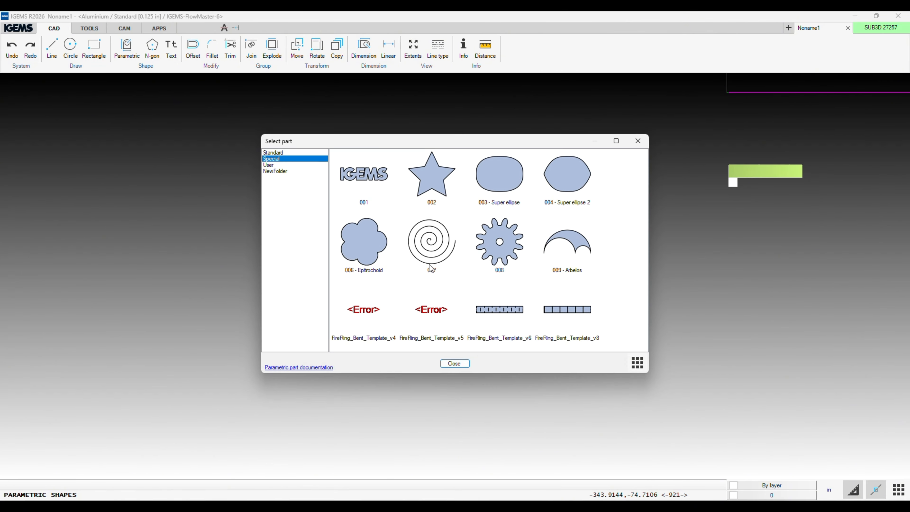
Close the parametric part selection and return to the placed three-sided fire ring pattern in the drawing.
click(449, 365)
scroll(443, 278, up, 7)
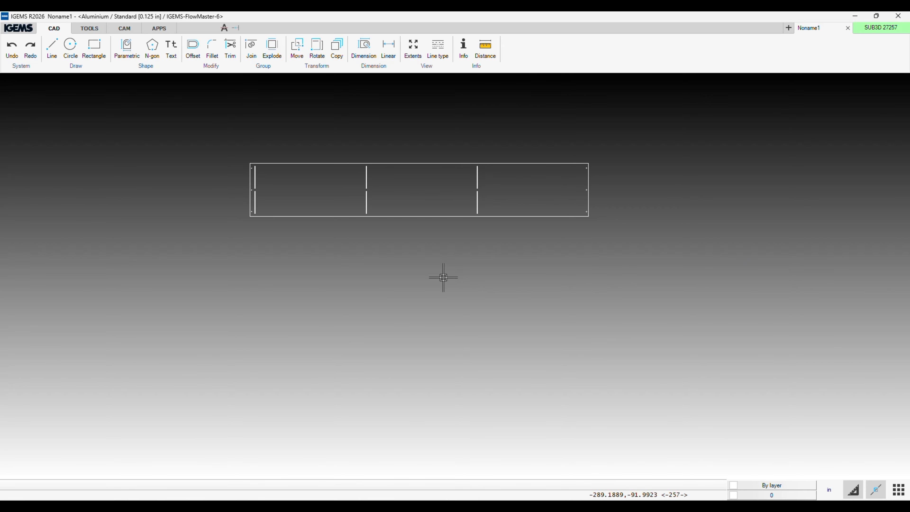
drag(444, 277, 163, 317)
click(125, 29)
click(54, 28)
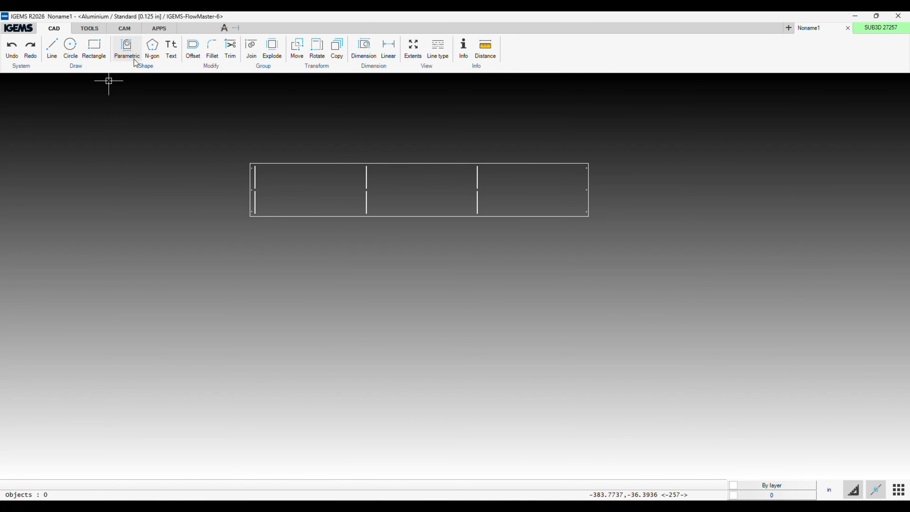
Place another FireRing_Bent_Template_v8 shape with a 15 in outside diameter, 15 in height and 3 sides below the existing pattern.
click(126, 49)
double_click(580, 321)
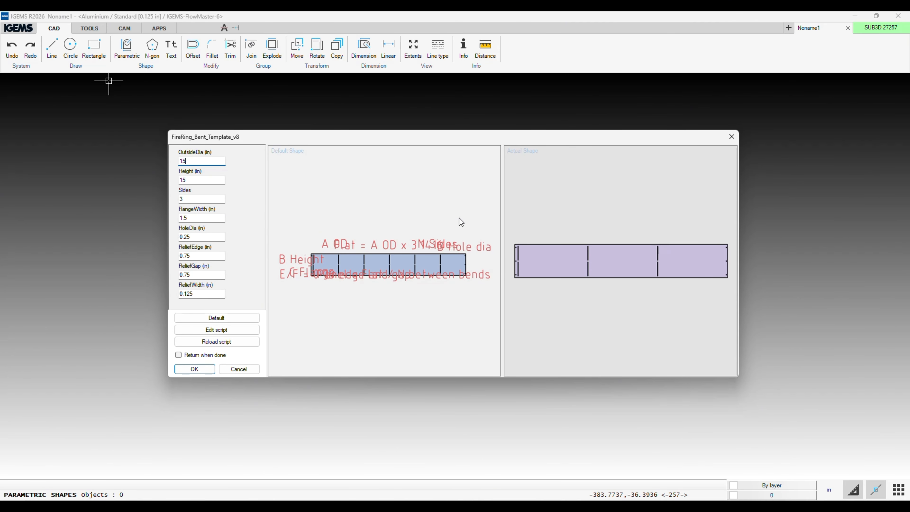
click(196, 371)
click(338, 301)
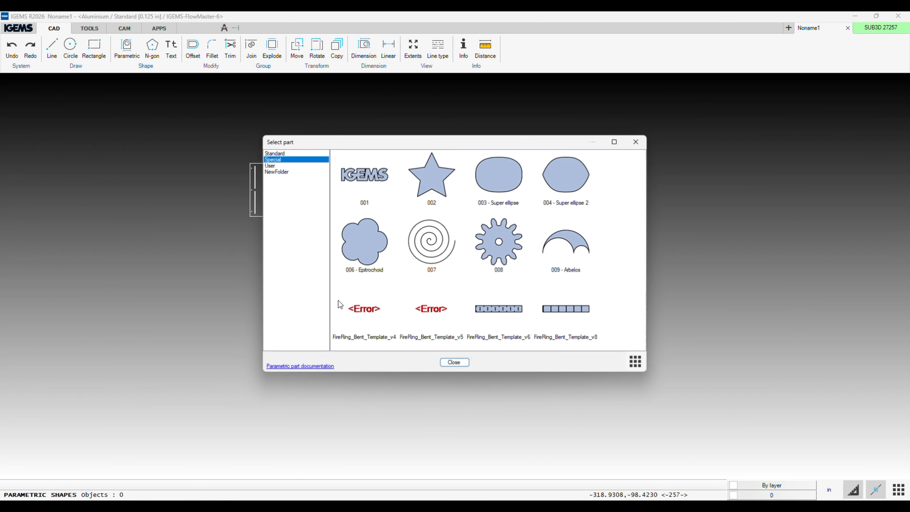
click(455, 363)
scroll(455, 287, up, 3)
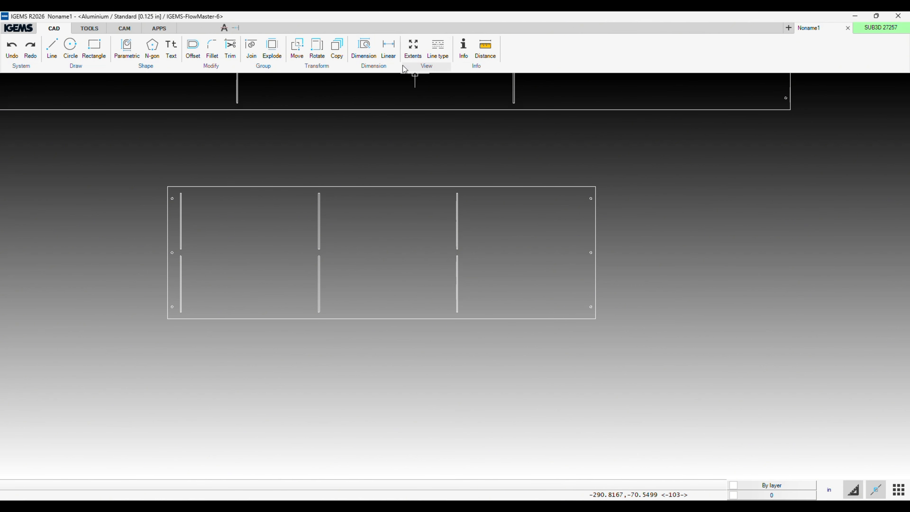
Dimension the overall length of the smaller fire ring pattern below its lower edge.
click(377, 59)
click(331, 318)
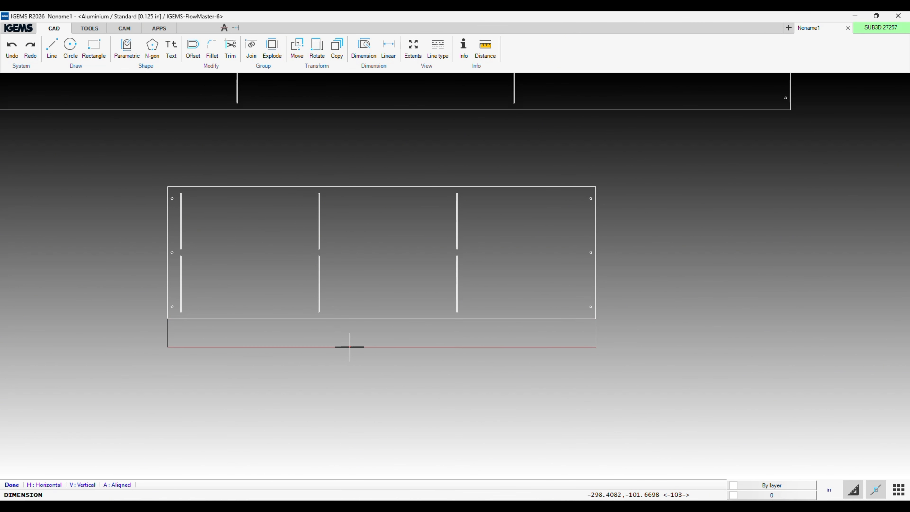
click(373, 344)
scroll(376, 355, up, 5)
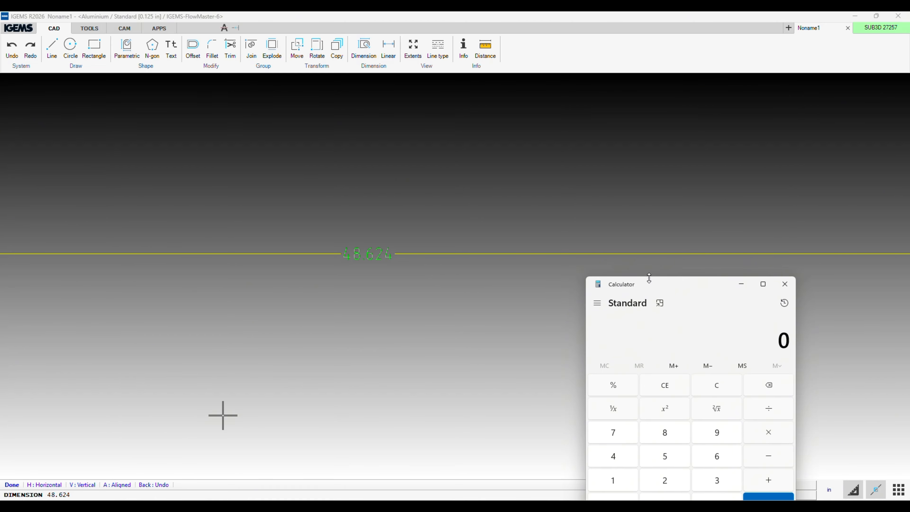
Switch to Calculator and multiply the 15 in diameter by 3.1416 to check the flat length.
drag(649, 279, 667, 137)
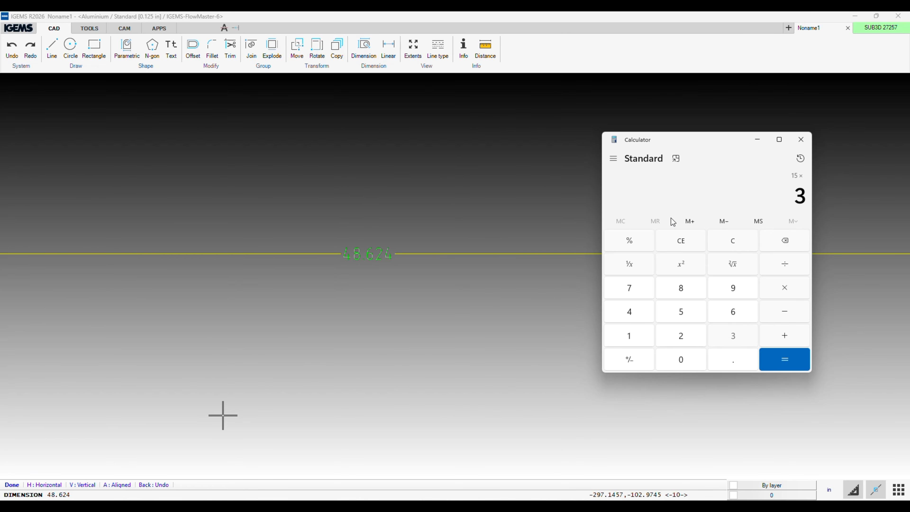
text(.1416)
key(Return)
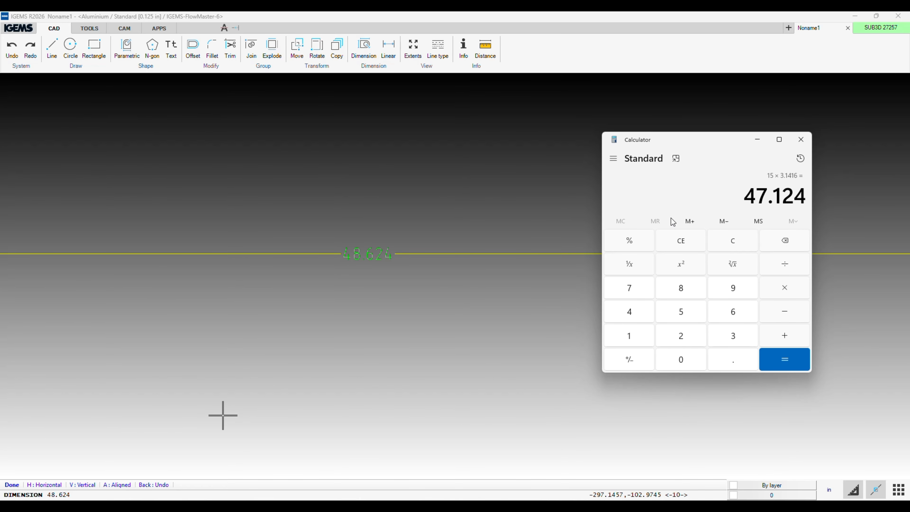
Dimension the horizontal distance between the second and third lower bend slots of the smaller pattern.
scroll(432, 314, down, 14)
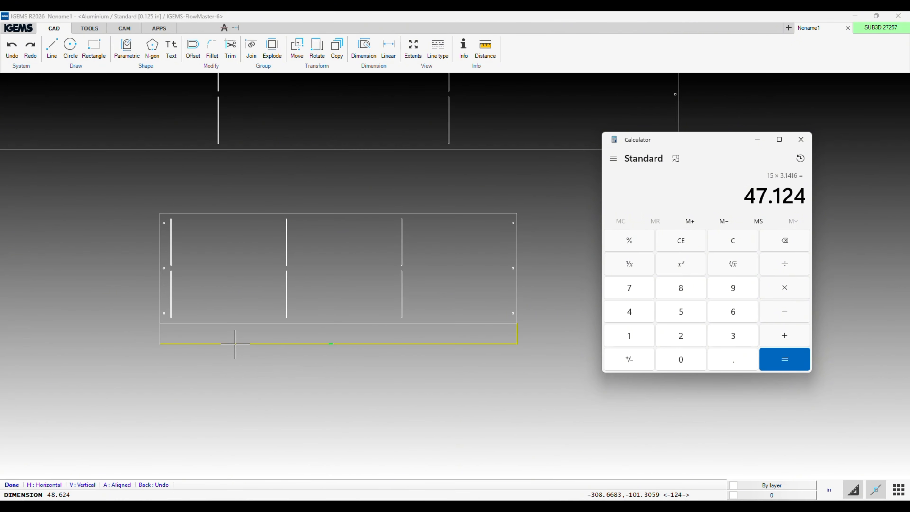
scroll(234, 346, up, 1)
middle_drag(235, 345, 295, 346)
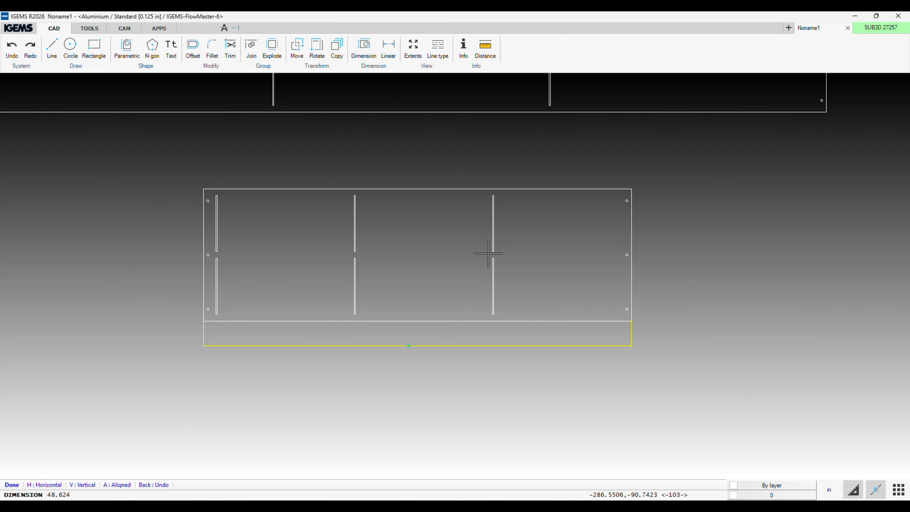
scroll(363, 284, up, 3)
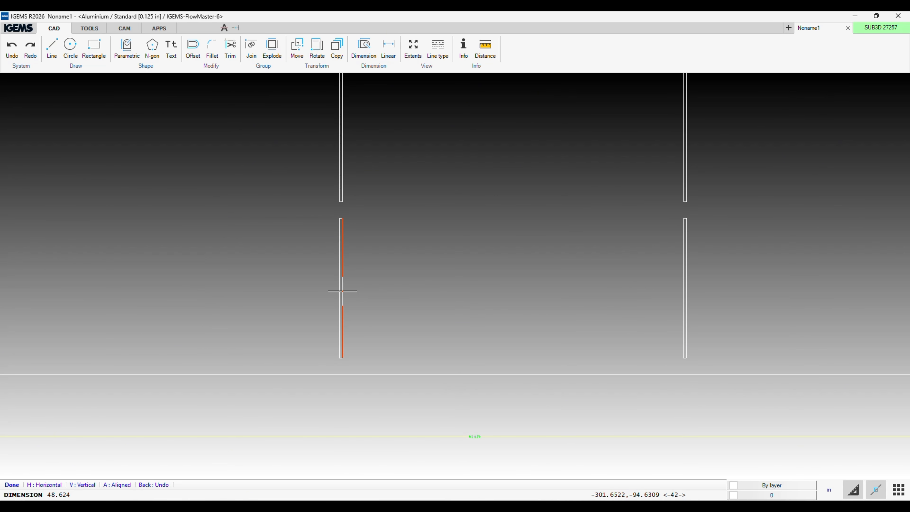
click(343, 292)
click(683, 294)
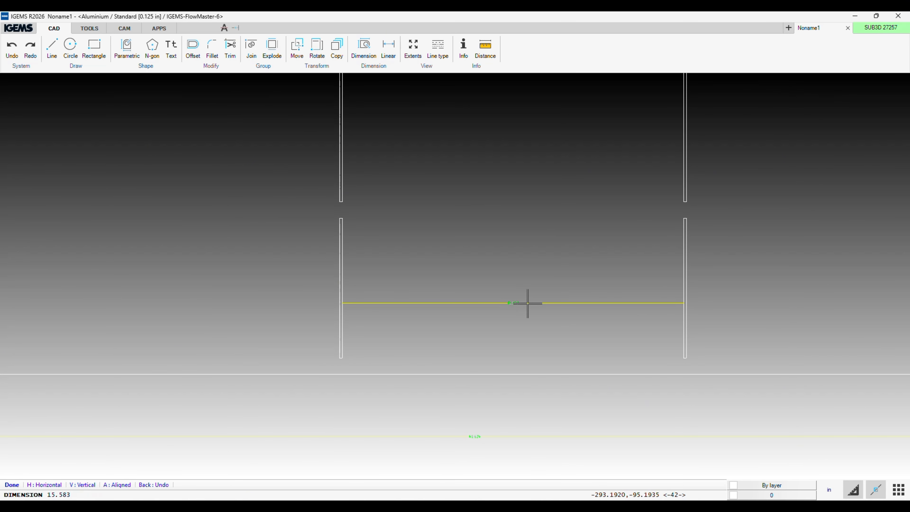
scroll(516, 305, up, 3)
scroll(493, 308, down, 4)
scroll(493, 308, up, 3)
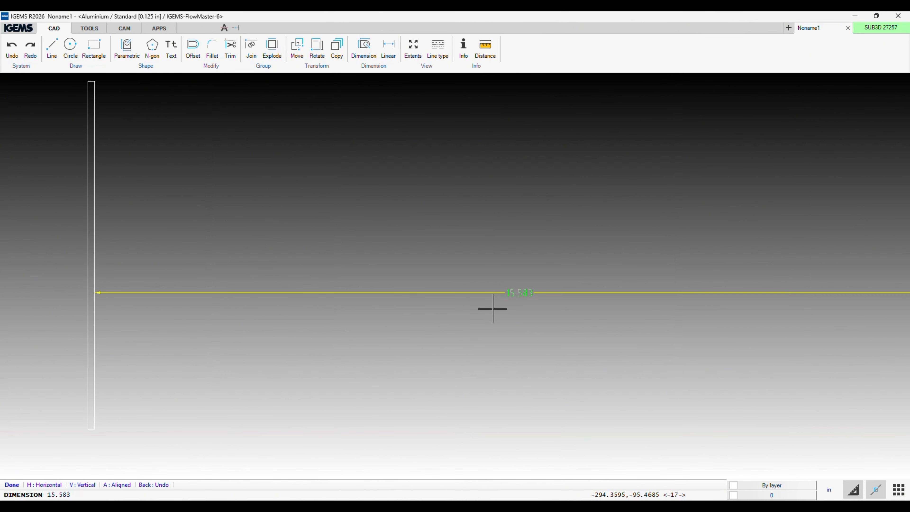
scroll(493, 309, down, 1)
scroll(493, 309, down, 6)
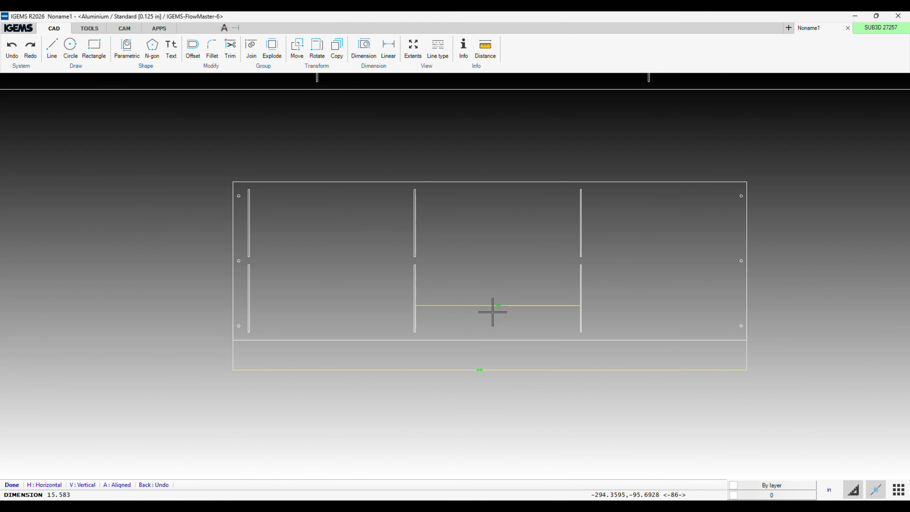
Dimension the smaller pattern's full height between its lower and upper edges.
click(491, 341)
click(504, 181)
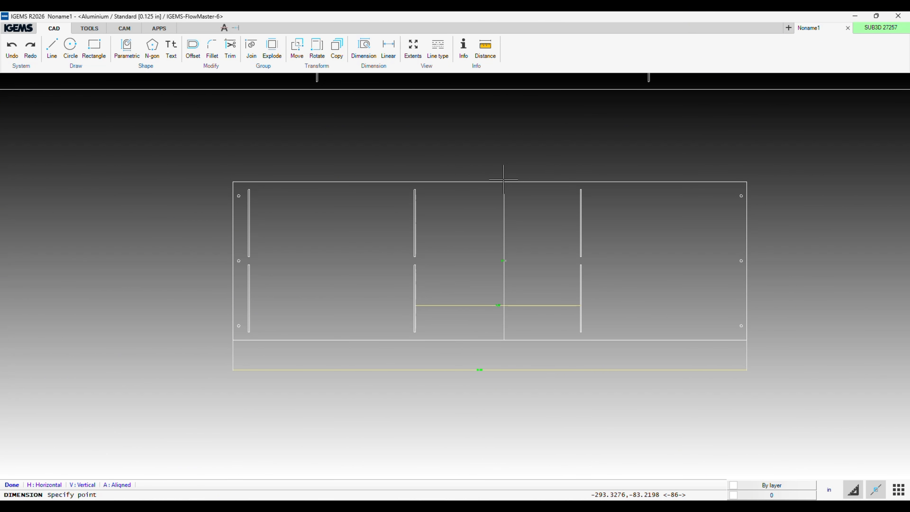
click(504, 248)
scroll(508, 261, up, 5)
scroll(498, 273, down, 1)
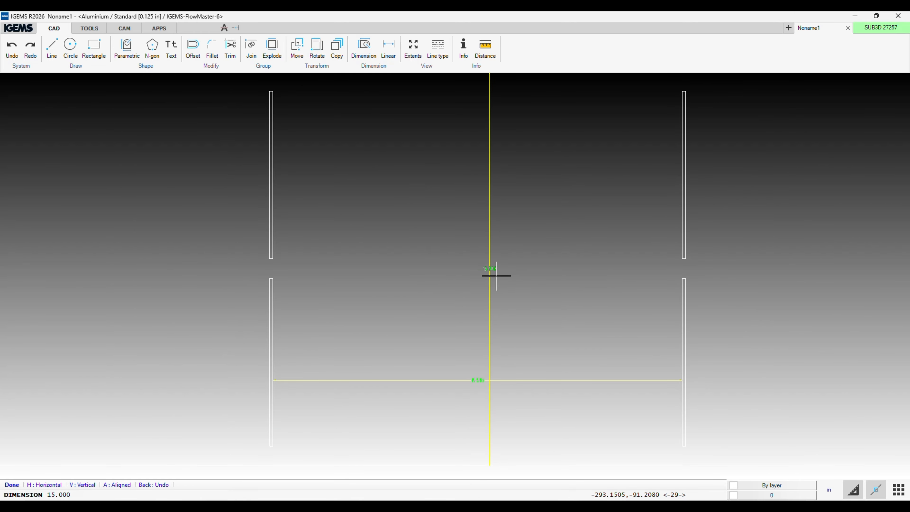
scroll(496, 277, down, 5)
Dimension the horizontal distance between the first and second lower bend slots.
middle_drag(480, 284, 563, 186)
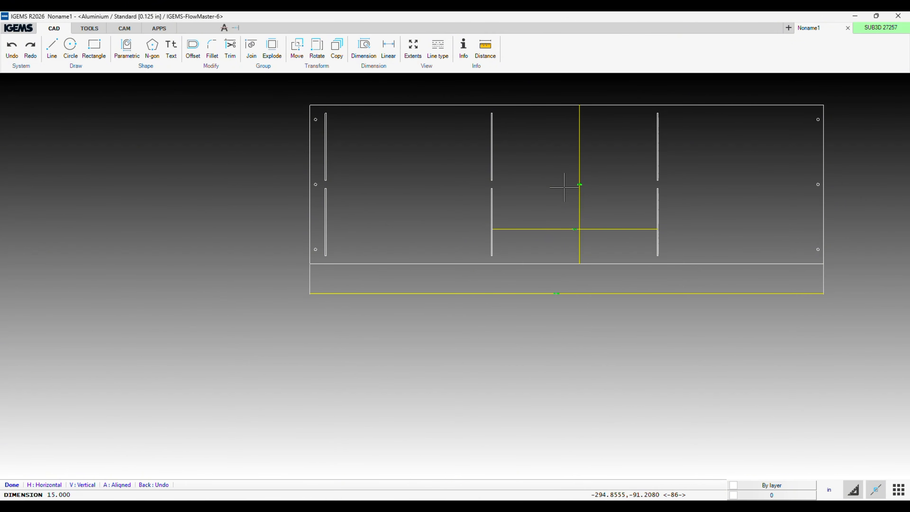
scroll(494, 230, up, 5)
click(487, 244)
middle_drag(332, 259, 518, 263)
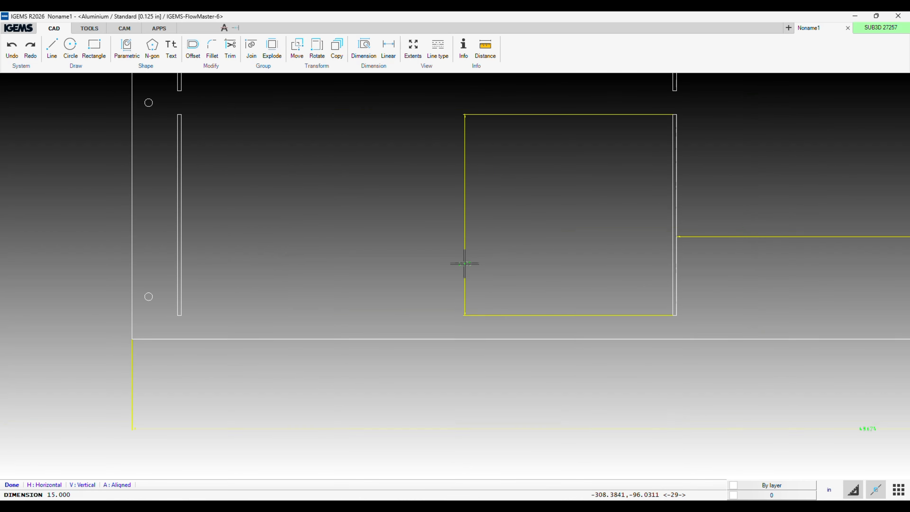
click(216, 265)
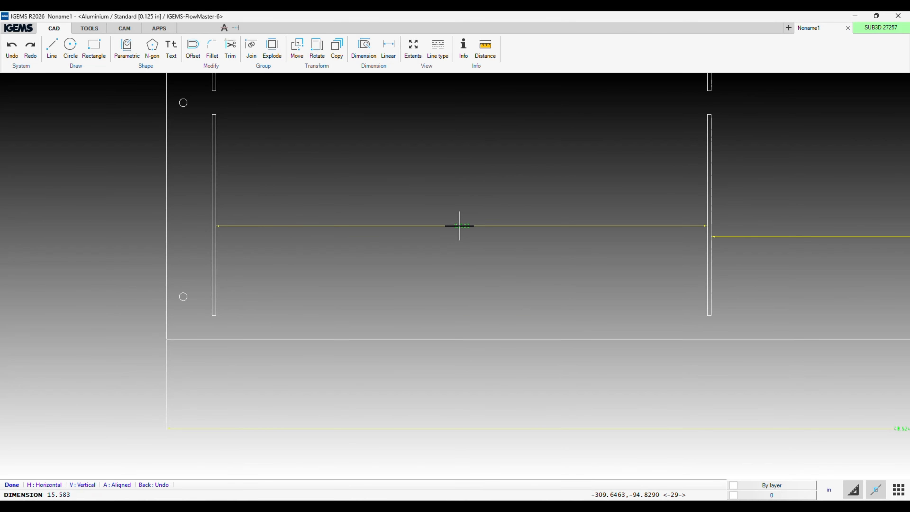
click(460, 226)
scroll(622, 281, down, 4)
Dimension the distance from the third lower bend slot to the pattern's right edge.
middle_drag(706, 275, 487, 268)
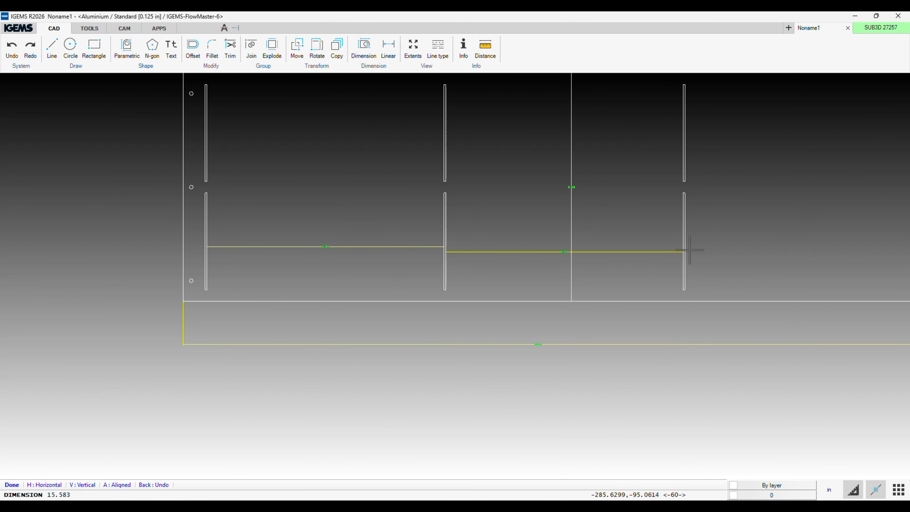
middle_drag(804, 253, 477, 251)
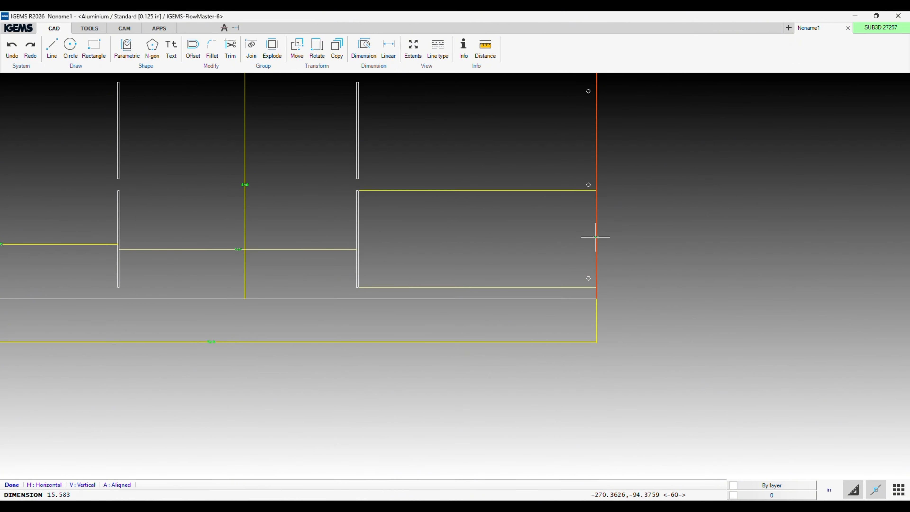
click(595, 238)
click(531, 244)
scroll(530, 244, up, 4)
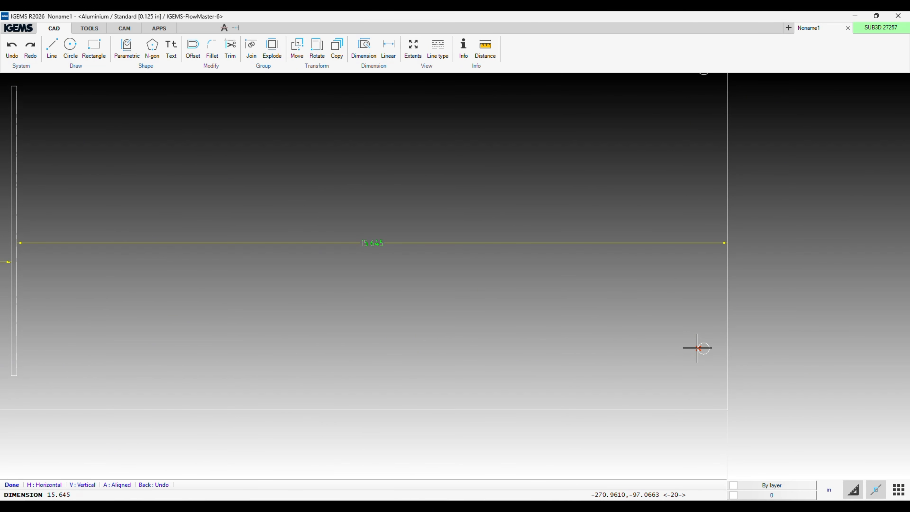
scroll(641, 328, down, 5)
Dimension the distance from the pattern's left edge to the first lower bend slot.
middle_drag(455, 327, 824, 307)
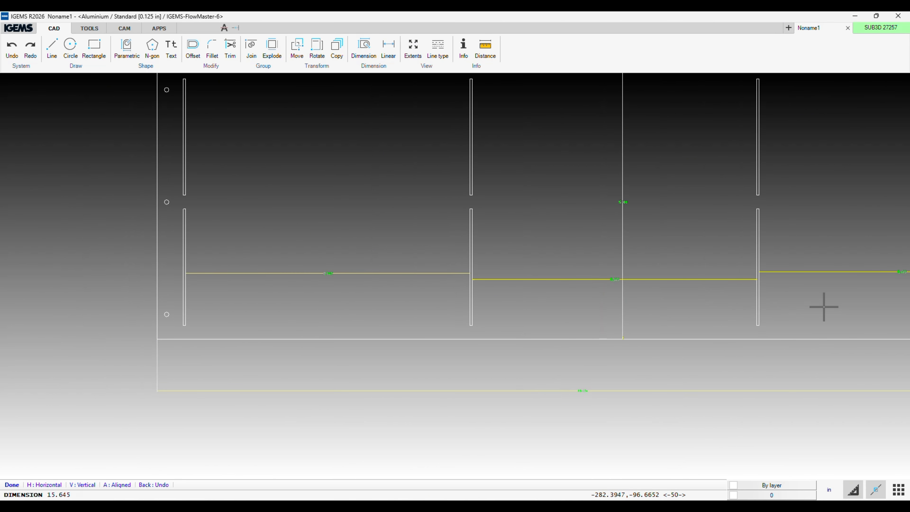
click(179, 311)
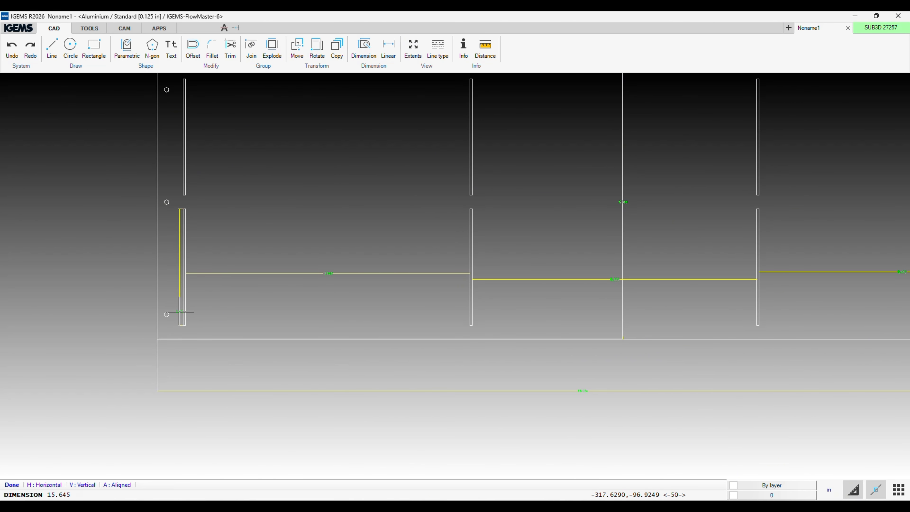
click(158, 299)
click(169, 300)
scroll(168, 299, up, 3)
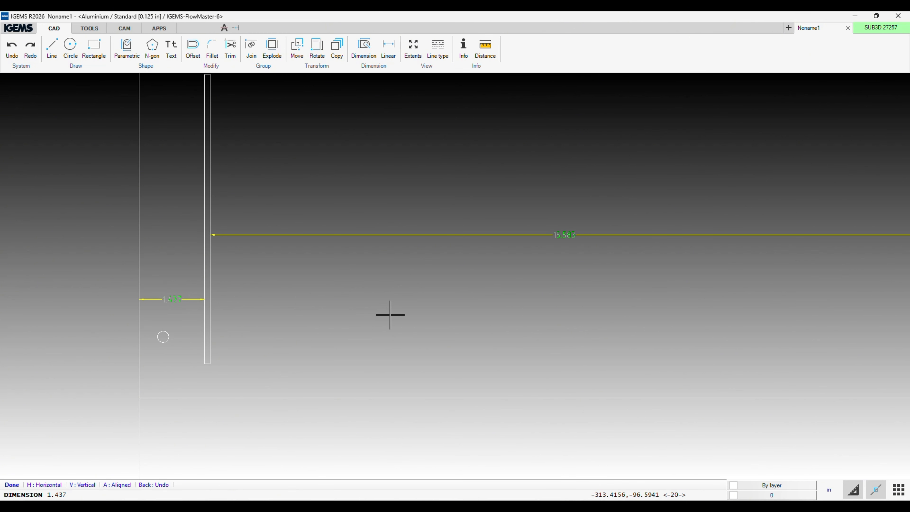
scroll(390, 315, down, 2)
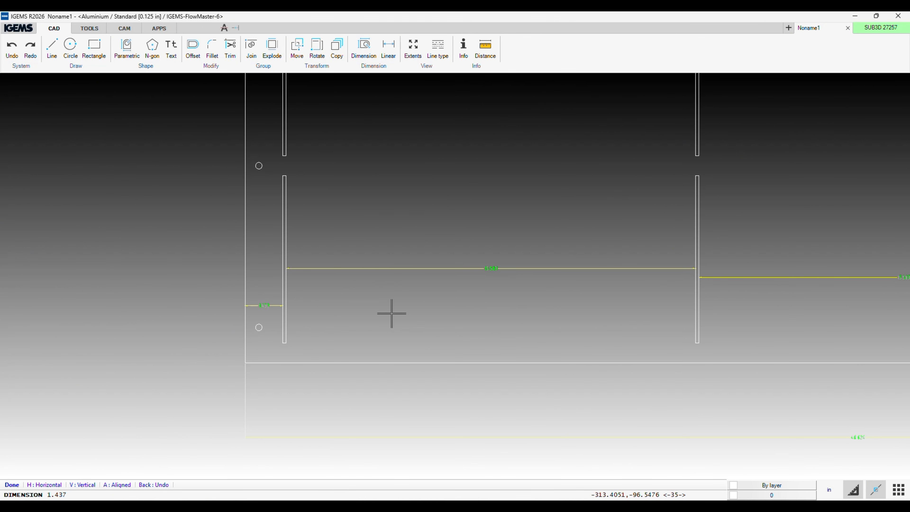
Dimension the horizontal distance from the lower right hole's center to the third bend slot.
middle_drag(776, 278, 121, 265)
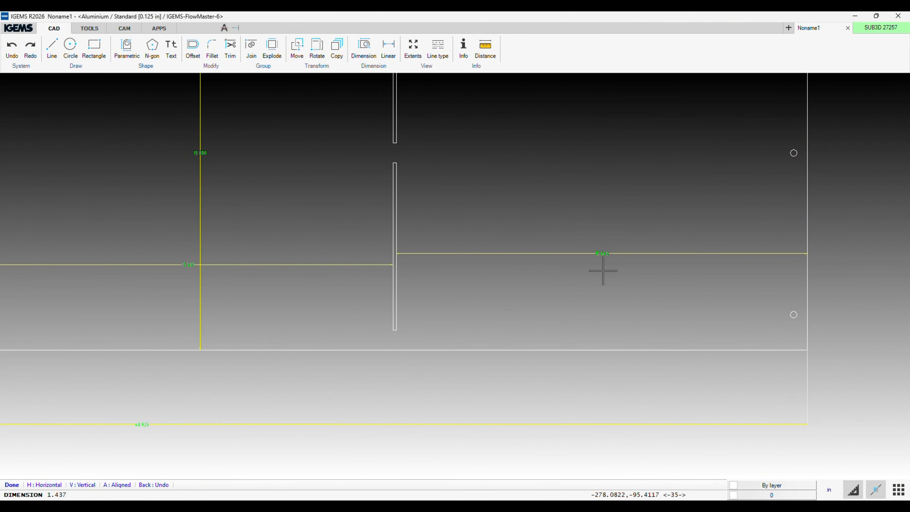
right_click(792, 314)
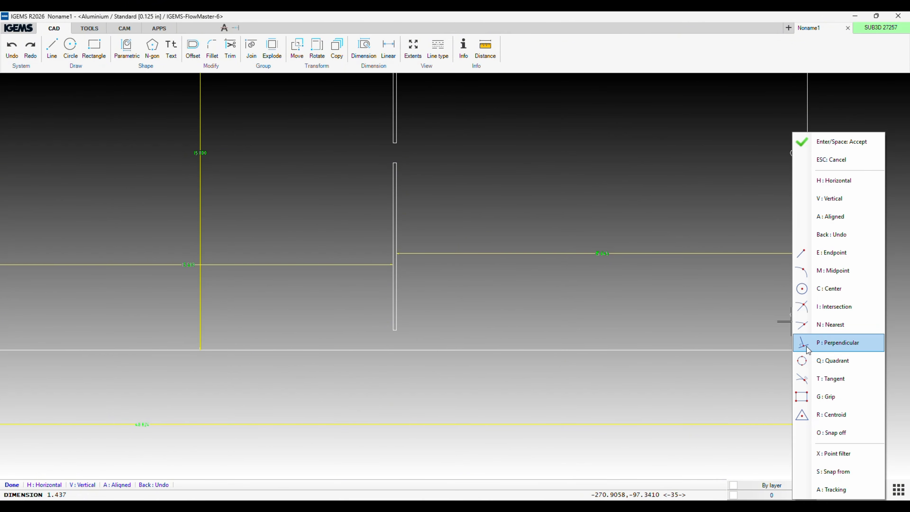
click(806, 289)
click(797, 315)
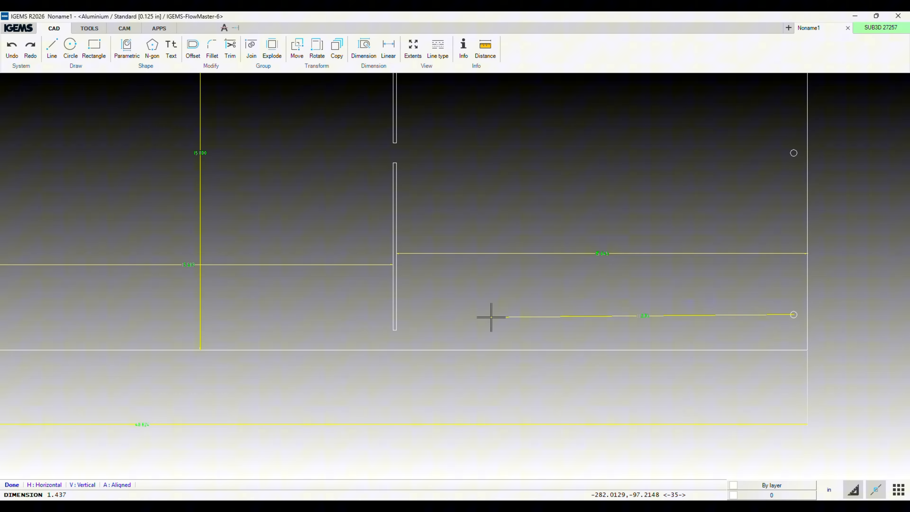
click(395, 309)
scroll(633, 308, up, 3)
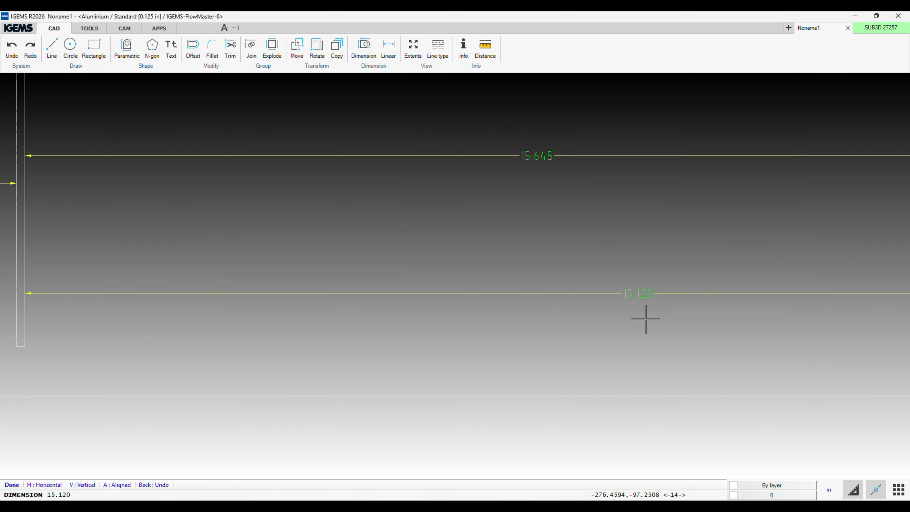
scroll(646, 319, down, 3)
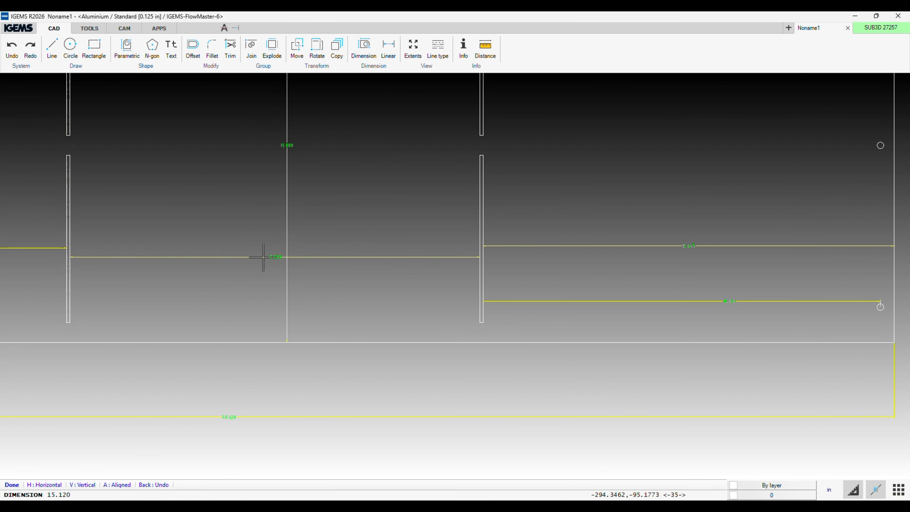
Finish dimensioning and examine the overall length dimension beneath the smaller pattern.
scroll(304, 247, down, 3)
middle_drag(305, 248, 474, 276)
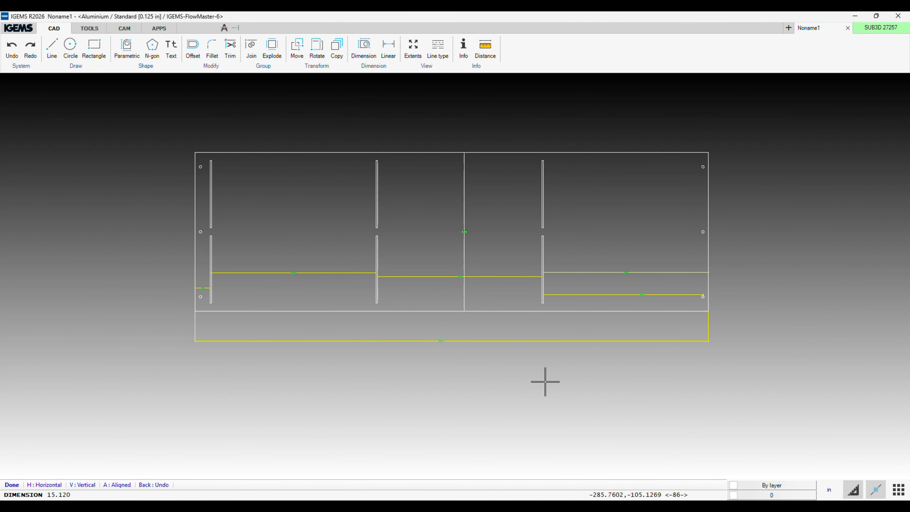
scroll(523, 357, down, 3)
key(Escape)
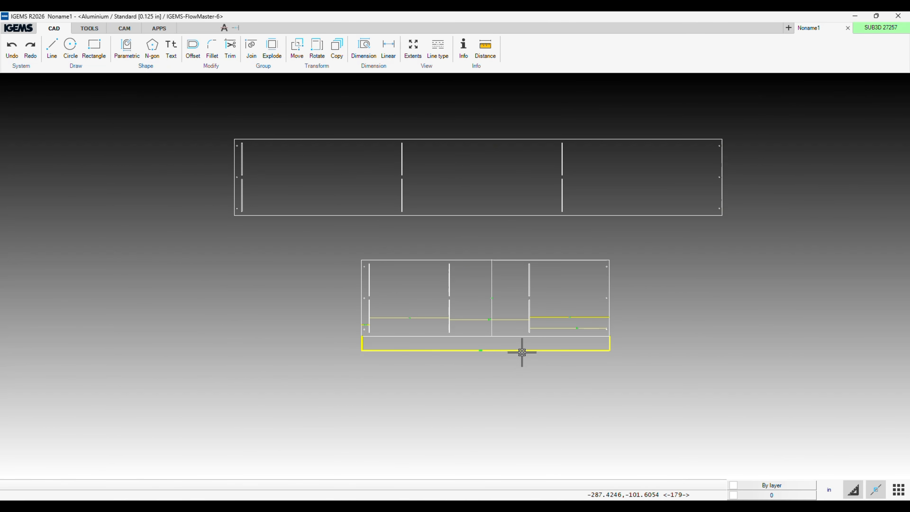
scroll(538, 347, up, 5)
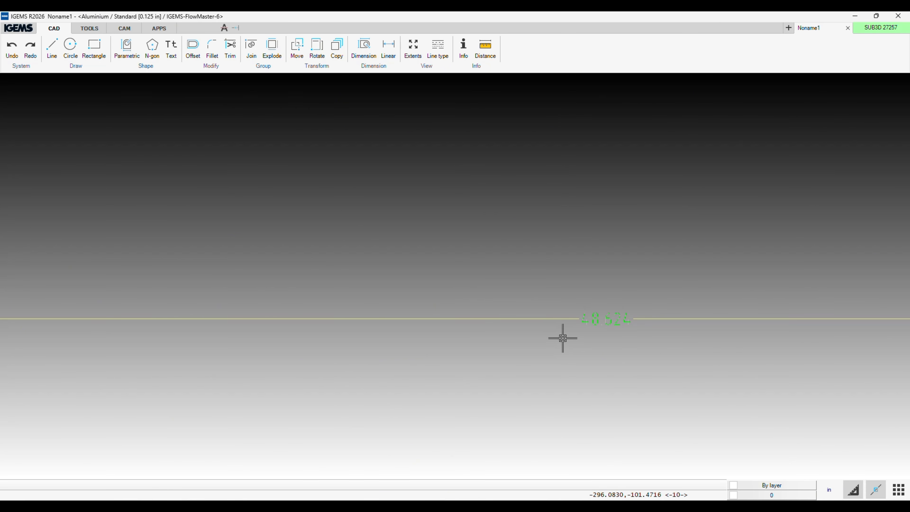
Switch to Calculator, clear the previous result and multiply 30 by 3.1416.
click(600, 509)
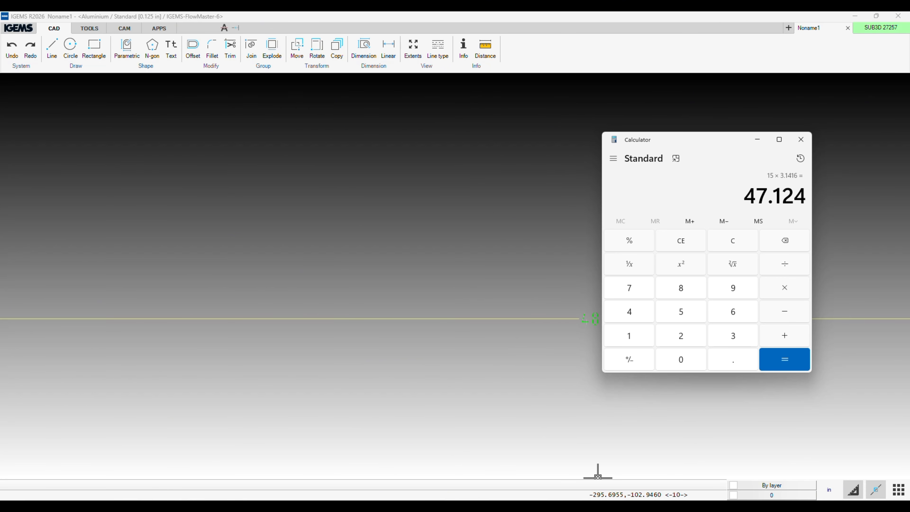
click(743, 240)
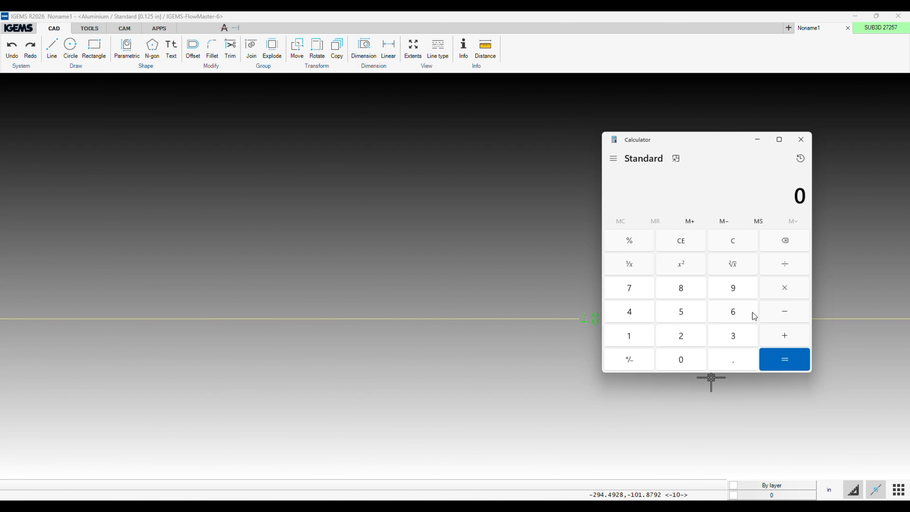
click(750, 336)
click(696, 356)
click(632, 341)
click(631, 313)
click(630, 336)
click(733, 312)
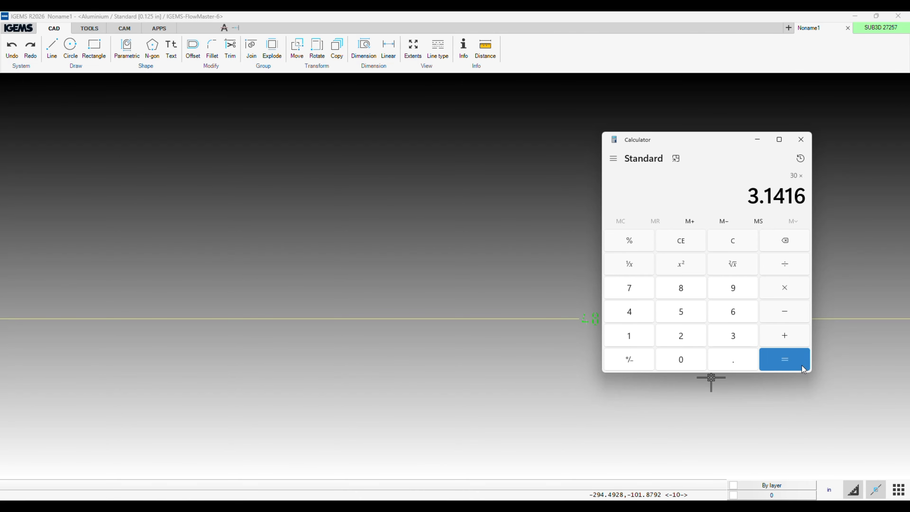
click(785, 360)
Divide the product by 2 and compare the quotient with the overall length dimension beneath the smaller pattern.
click(698, 338)
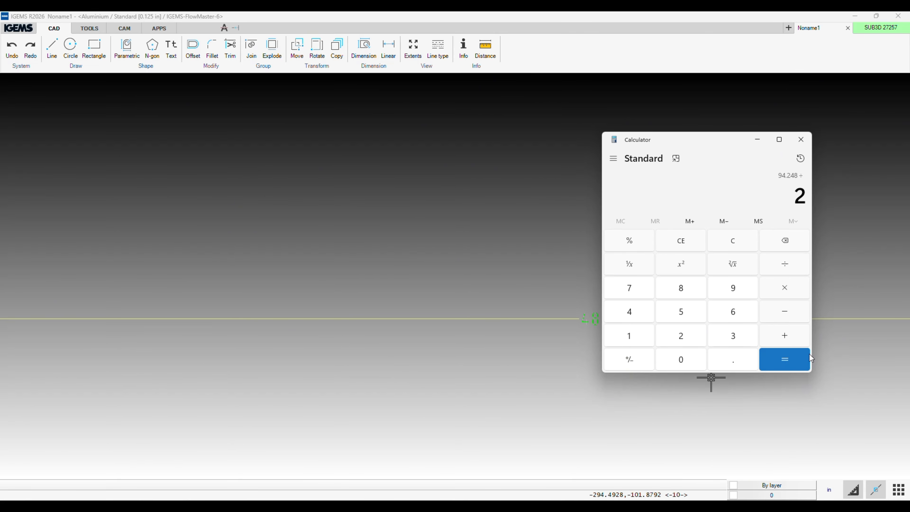
click(807, 356)
drag(702, 140, 810, 184)
scroll(587, 337, down, 3)
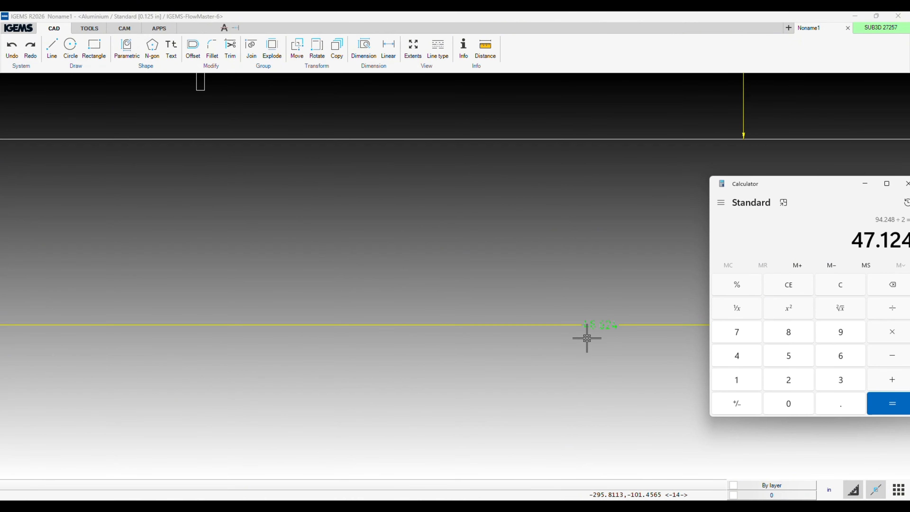
scroll(550, 338, down, 2)
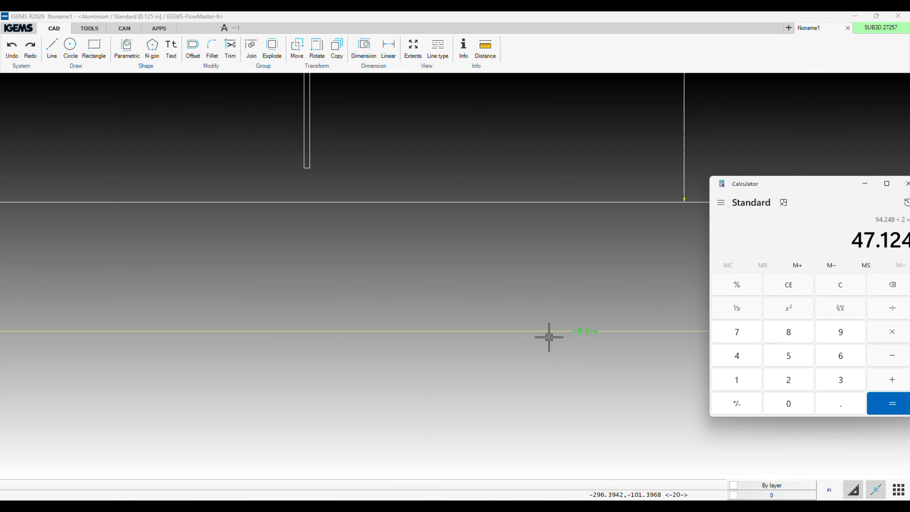
drag(784, 186, 379, 232)
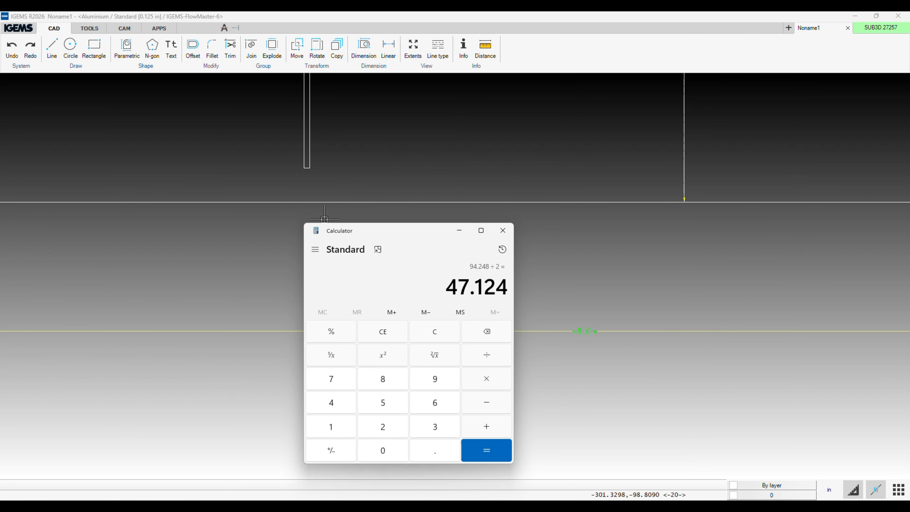
Examine the dimension between the smaller pattern's left edge and its first lower bend slot.
middle_drag(315, 219, 788, 266)
middle_drag(306, 300, 767, 299)
scroll(488, 143, up, 4)
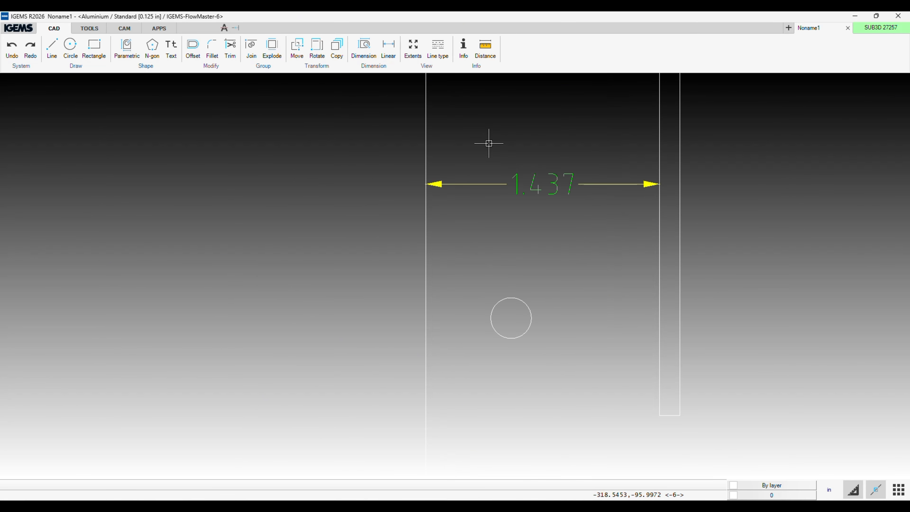
scroll(487, 142, down, 6)
middle_drag(492, 138, 608, 253)
scroll(475, 428, down, 3)
key(alt+Tab)
scroll(540, 234, up, 4)
scroll(538, 353, up, 5)
middle_drag(573, 352, 671, 343)
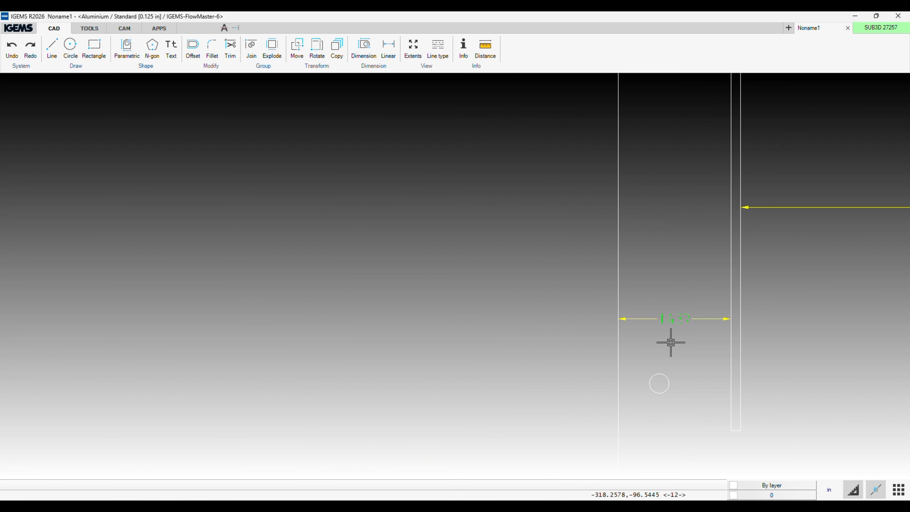
Add 1.437 to the 47.124 result in Calculator.
key(alt+Tab)
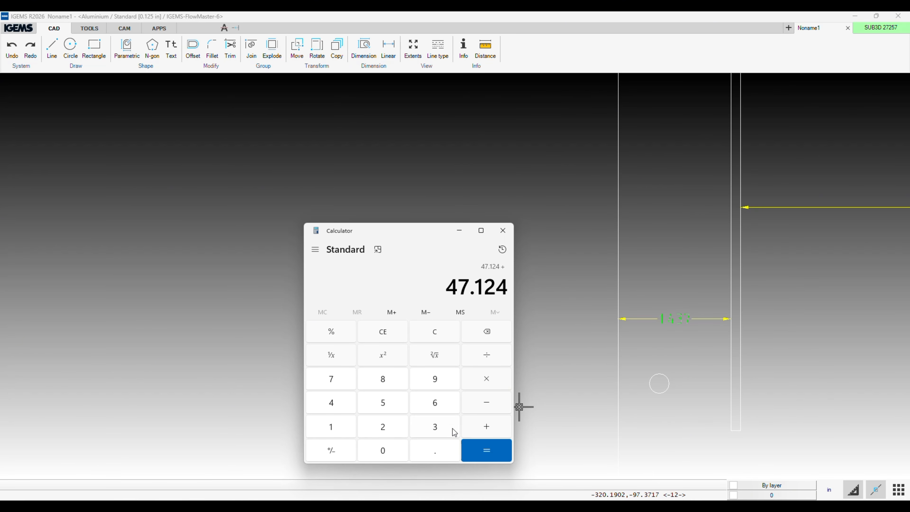
click(311, 429)
click(425, 453)
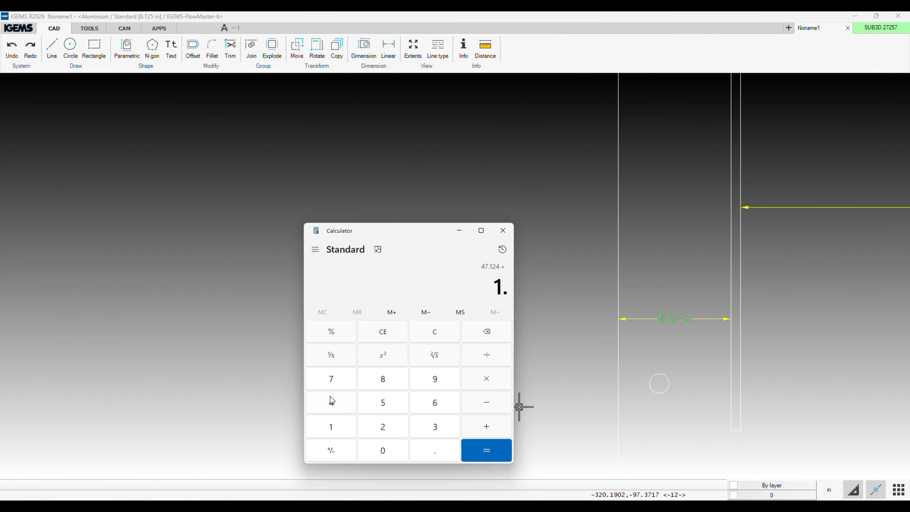
click(435, 426)
click(331, 378)
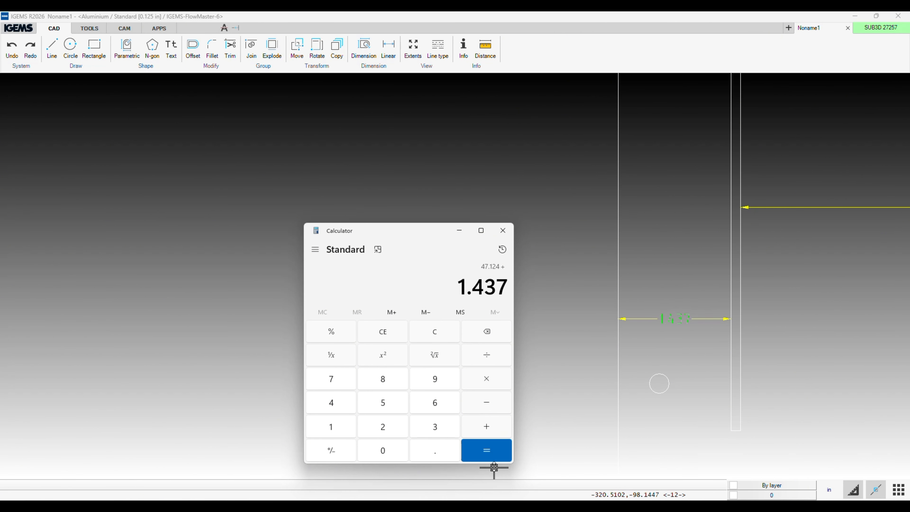
click(487, 451)
Compare the calculated sum with the overall length dimension beneath the smaller pattern.
scroll(736, 362, down, 7)
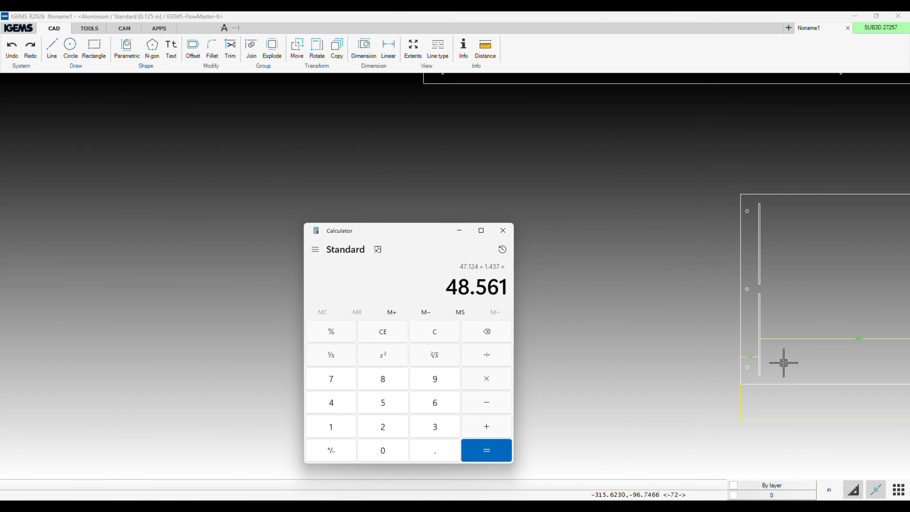
middle_drag(823, 361, 649, 326)
scroll(697, 382, up, 10)
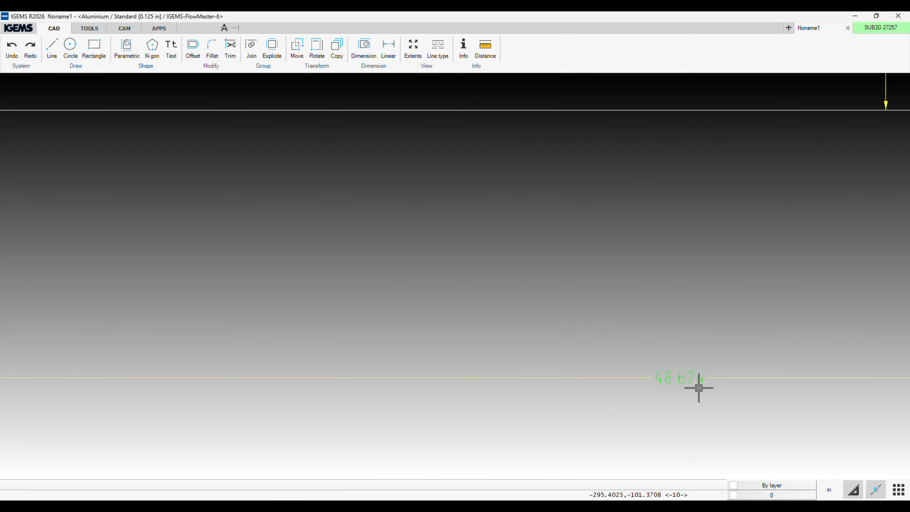
key(alt+Tab)
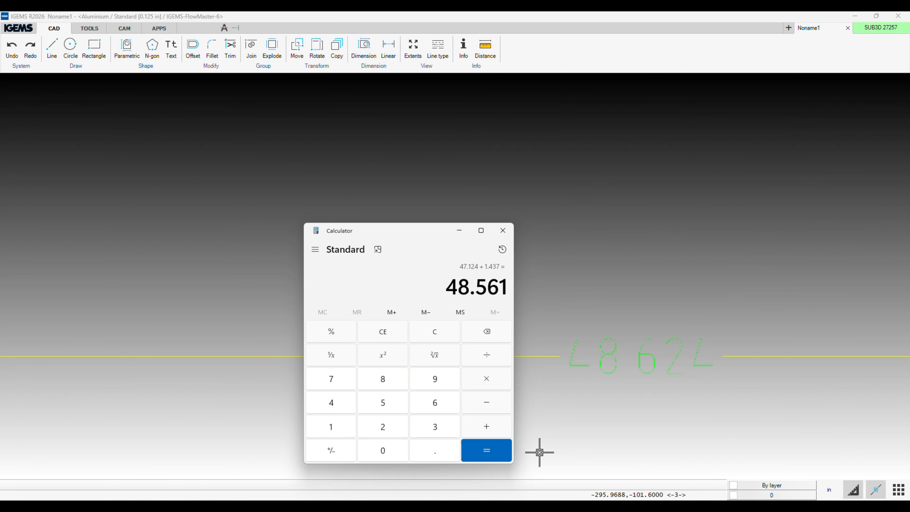
click(564, 423)
scroll(565, 376, down, 12)
click(539, 462)
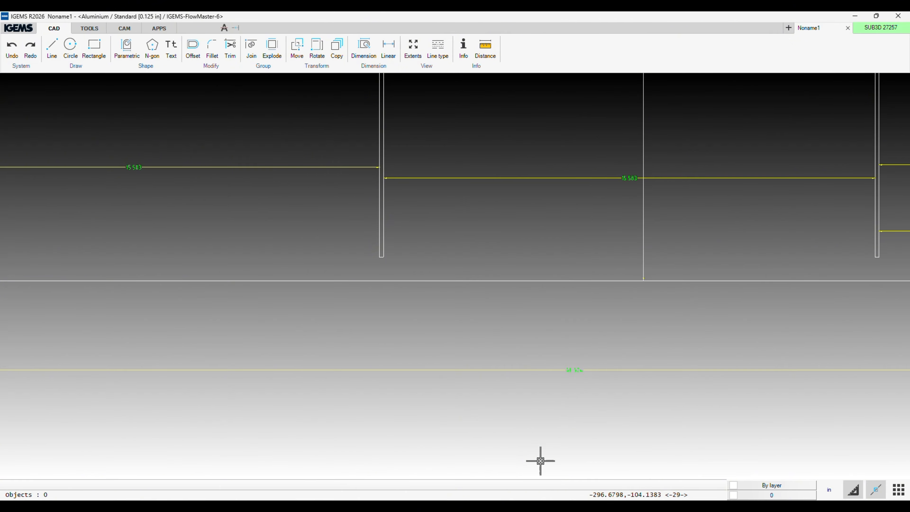
Delete the overall length dimension beneath the smaller pattern and the dimensions across its rightmost section.
scroll(548, 401, down, 6)
mouse_move(549, 400)
middle_down()
mouse_move(561, 301)
mouse_move(549, 312)
middle_up()
scroll(548, 313, down, 2)
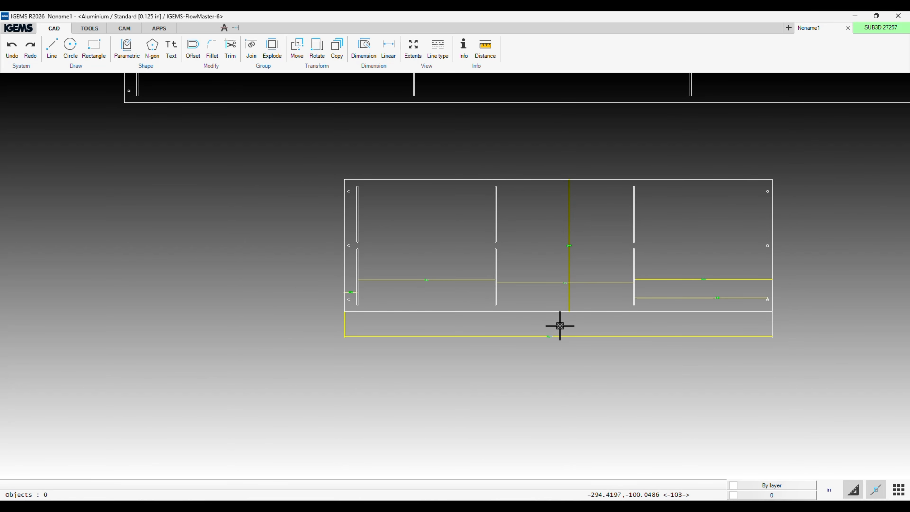
scroll(561, 326, down, 3)
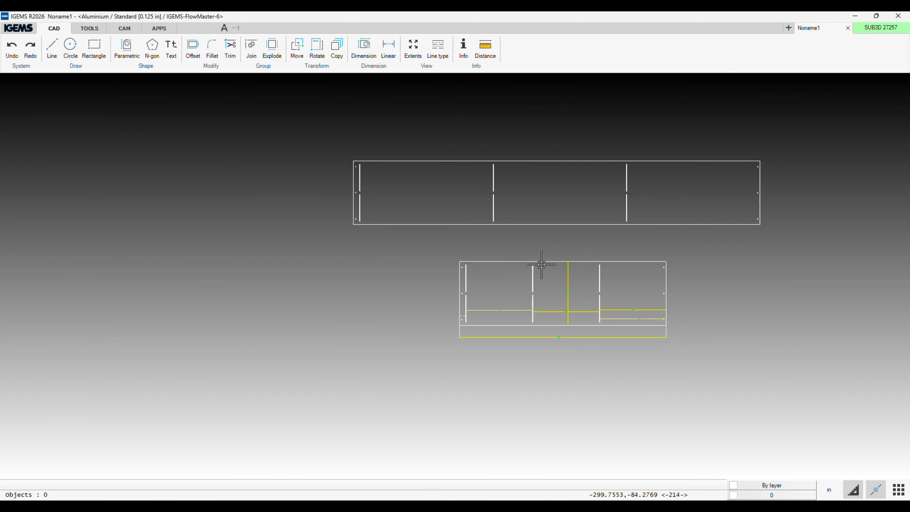
click(567, 350)
key(Delete)
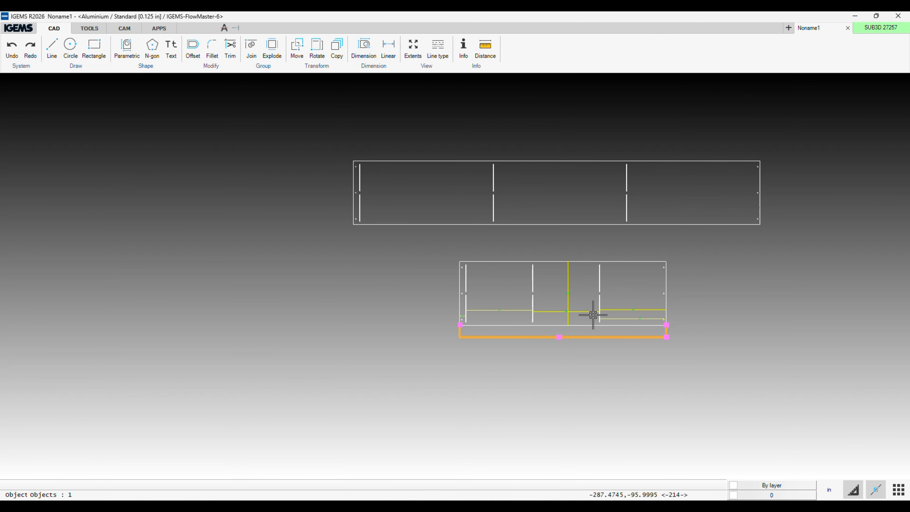
click(624, 317)
key(Delete)
Delete the smaller pattern's remaining dimensions: the slot spacings, the left edge distance and the height.
click(584, 311)
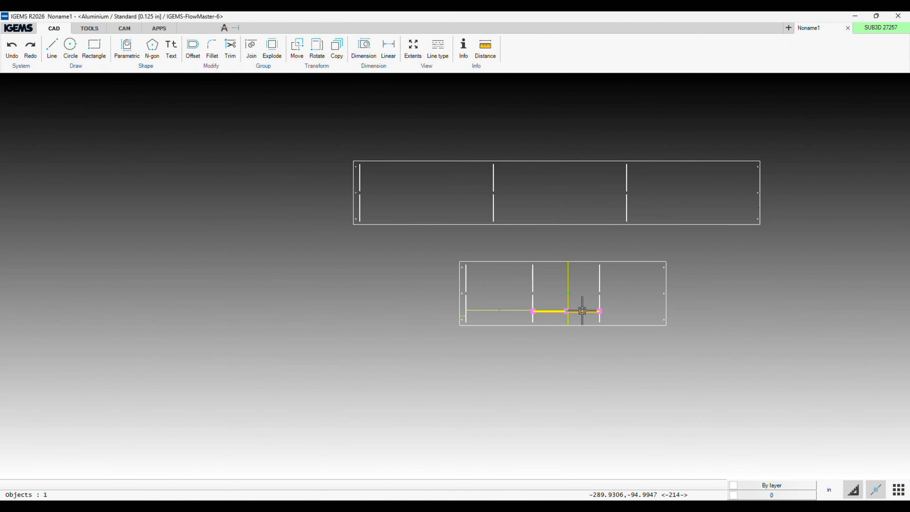
key(Delete)
click(510, 311)
key(Delete)
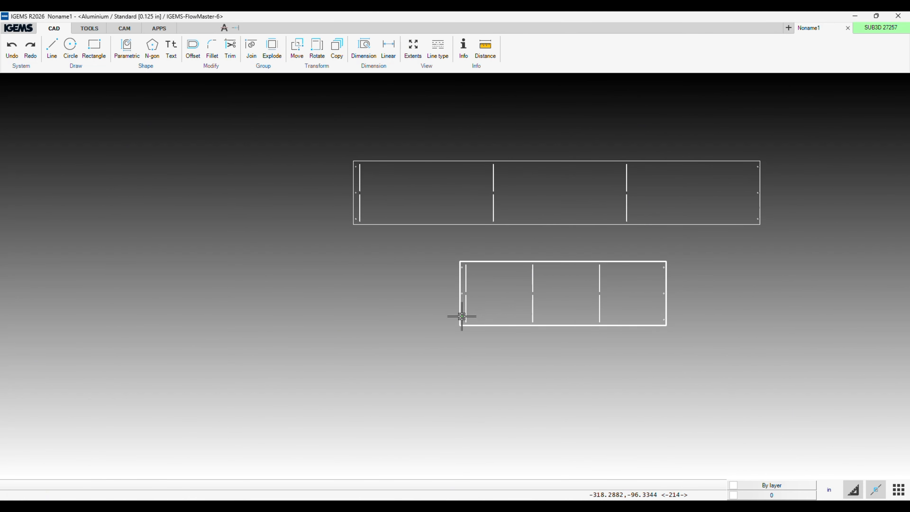
scroll(464, 316, up, 3)
click(463, 317)
scroll(465, 316, down, 5)
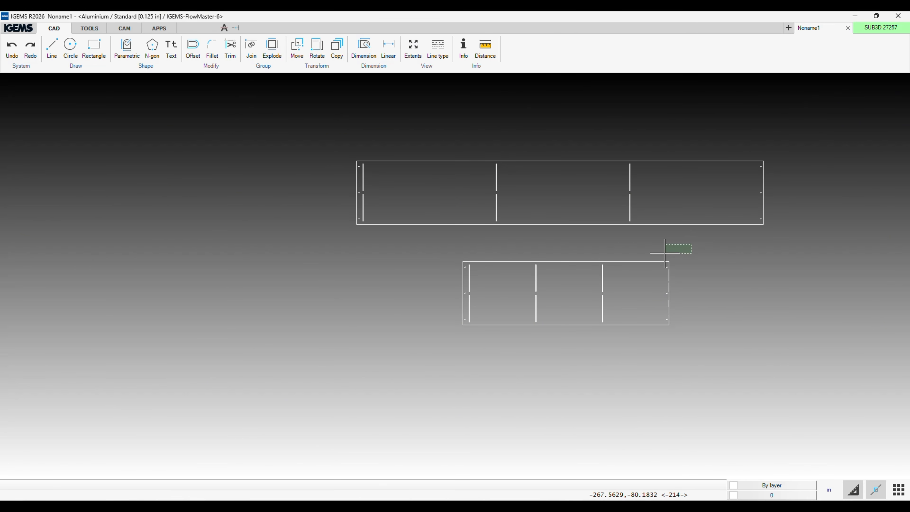
Copy the whole smaller pattern from the center of its upper left hole onto the center of its upper right hole.
drag(681, 251, 448, 371)
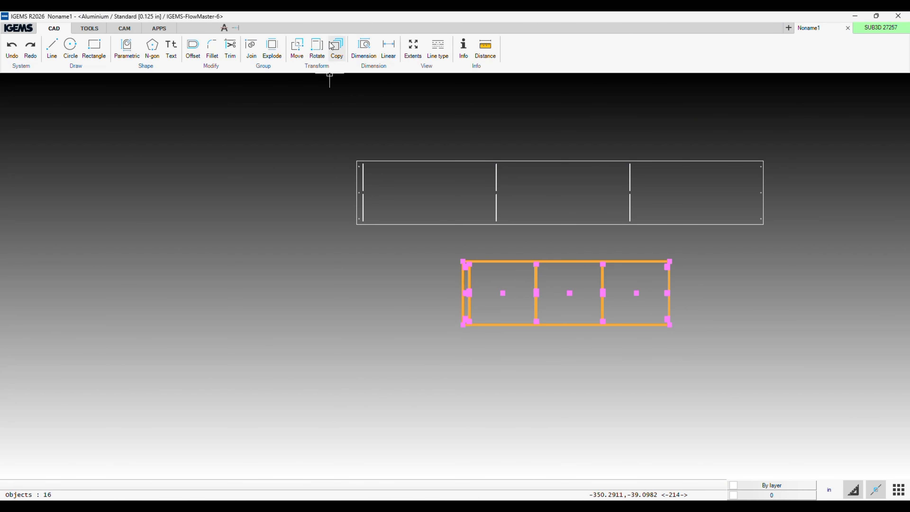
click(338, 50)
scroll(463, 276, up, 5)
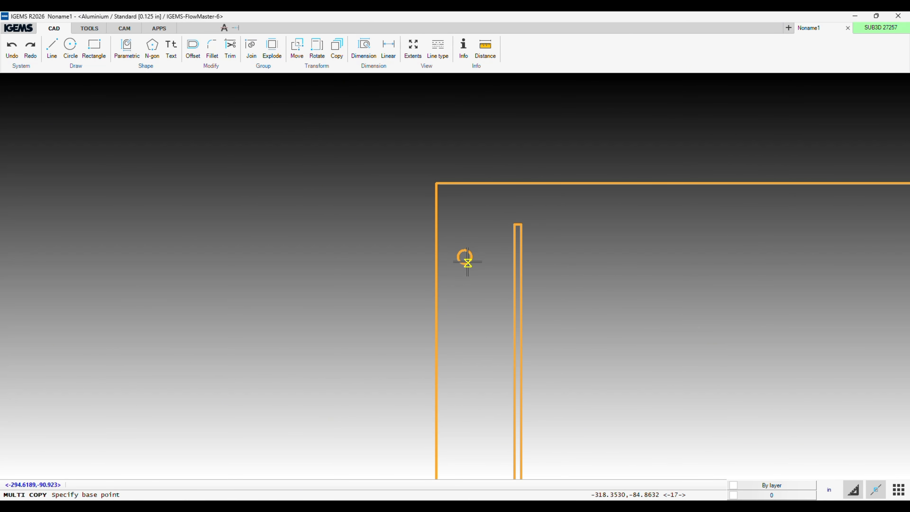
right_click(468, 262)
click(489, 289)
click(463, 258)
scroll(529, 281, down, 5)
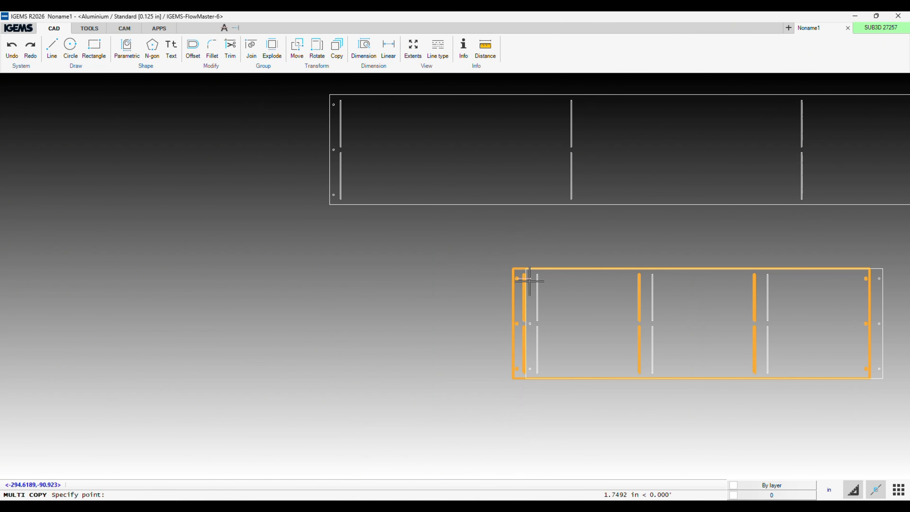
middle_drag(763, 268, 597, 285)
scroll(697, 293, up, 4)
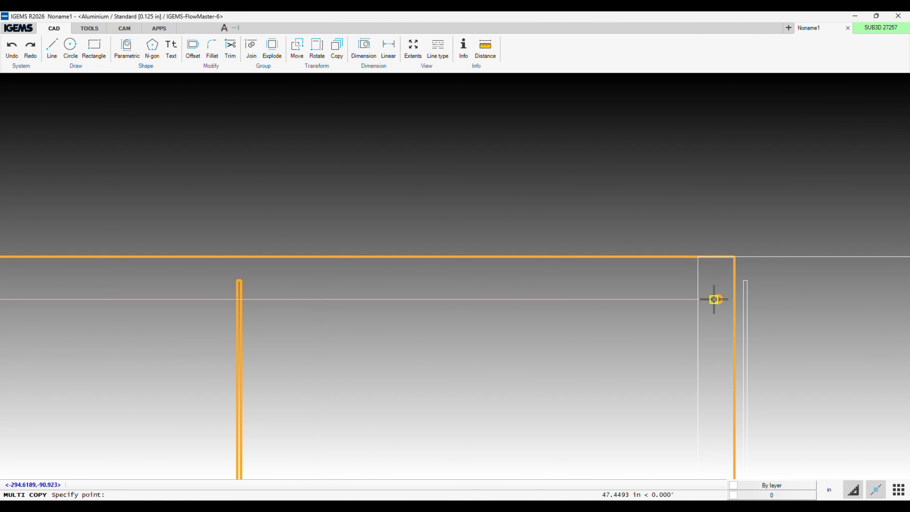
right_click(714, 299)
click(719, 304)
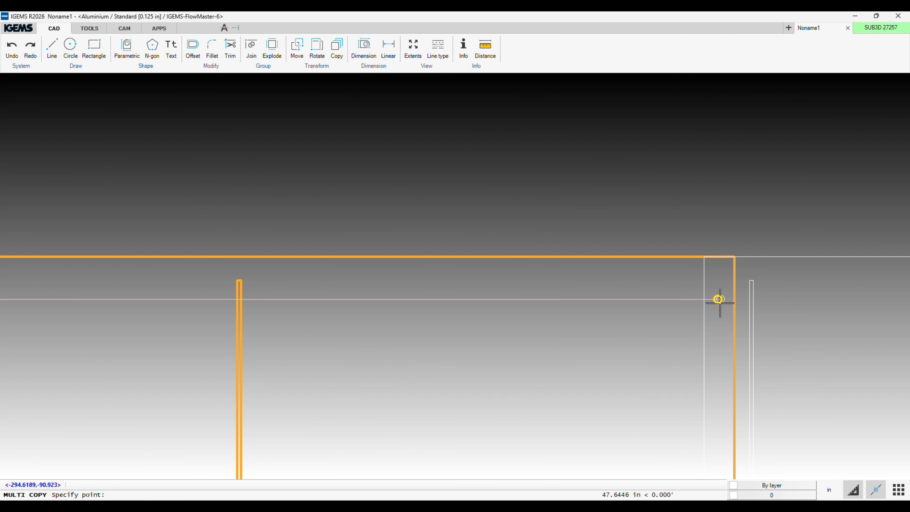
scroll(720, 303, up, 2)
scroll(718, 303, up, 5)
click(718, 303)
scroll(720, 360, down, 7)
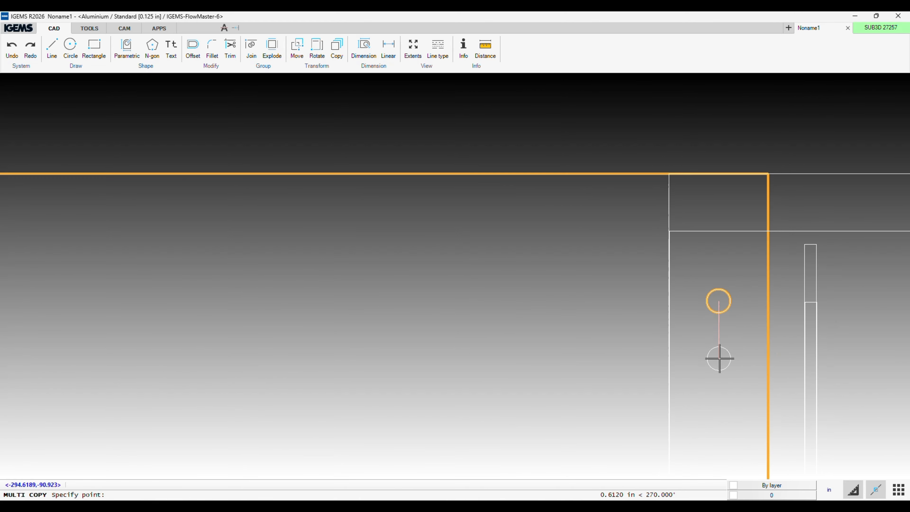
key(Escape)
Inspect how the holes and end edges of the two smaller patterns line up at their overlap.
scroll(722, 360, down, 8)
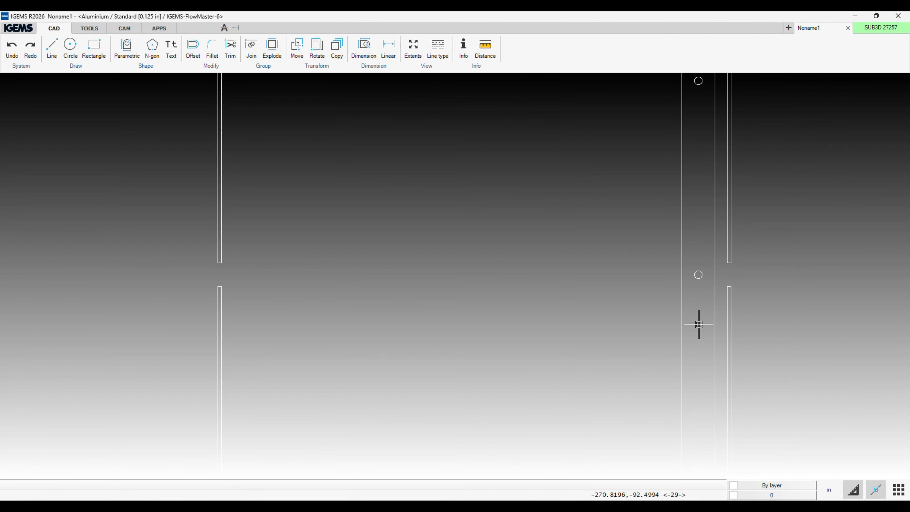
scroll(684, 254, down, 4)
middle_drag(684, 254, 629, 261)
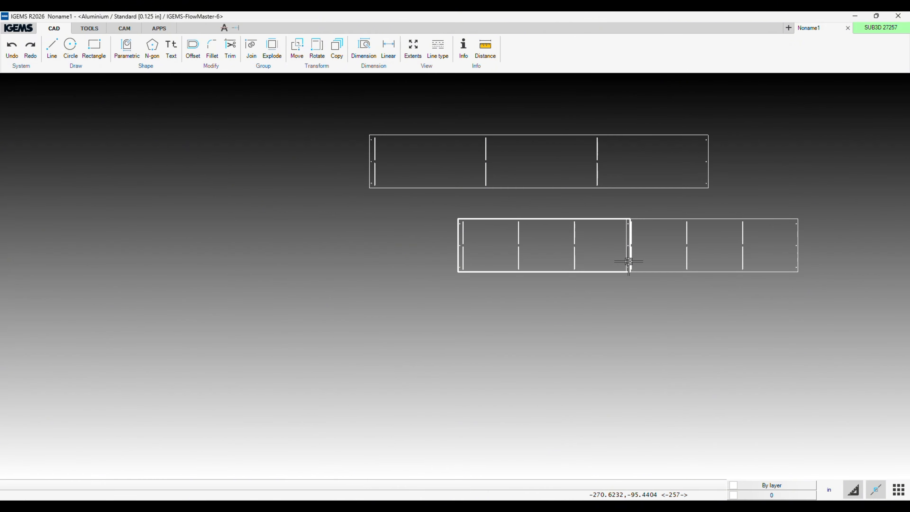
scroll(642, 191, up, 6)
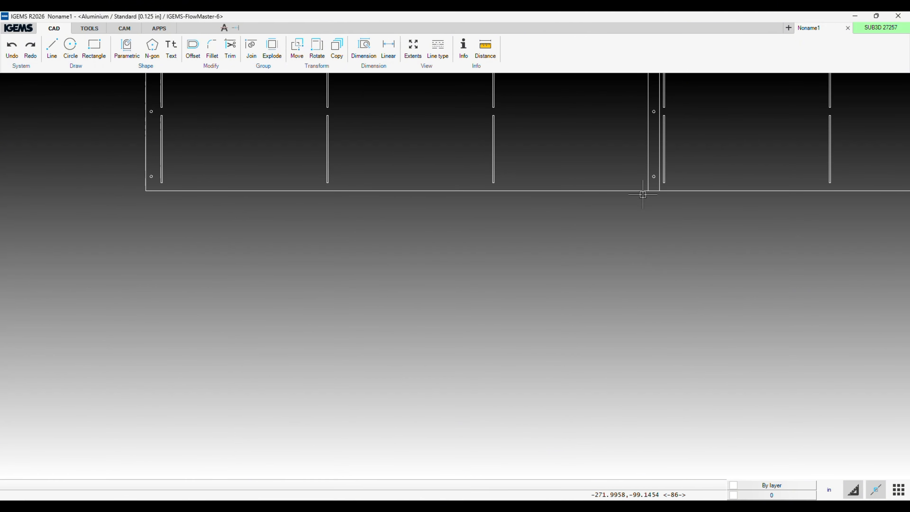
middle_drag(624, 250, 619, 280)
scroll(577, 440, down, 5)
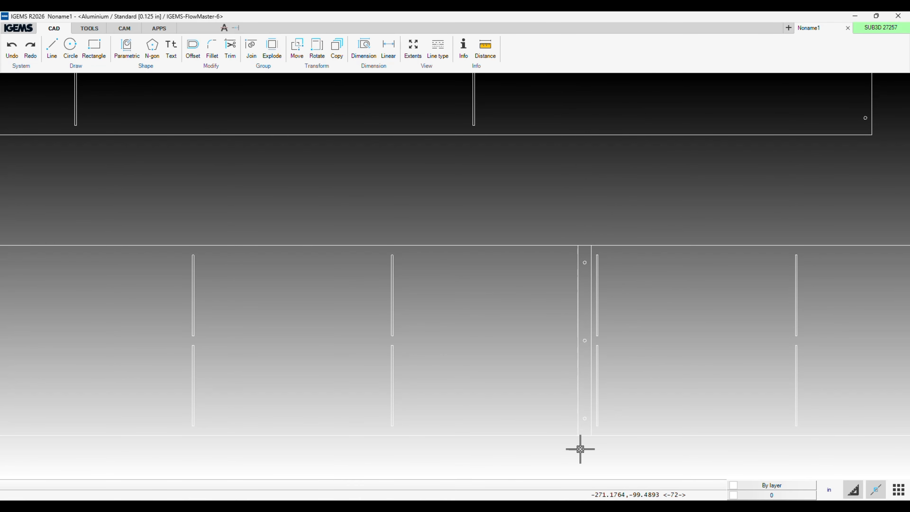
scroll(578, 444, down, 3)
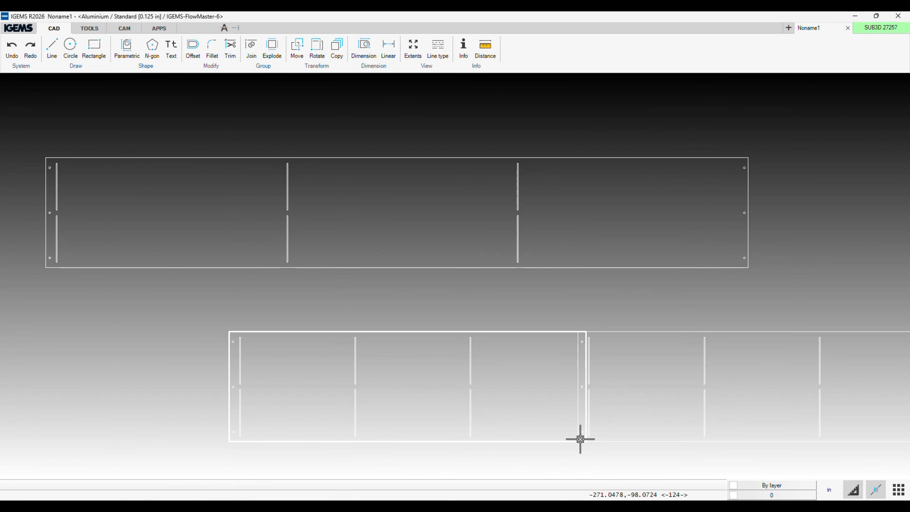
Delete the longer fire ring pattern above the two overlapping smaller ones.
scroll(580, 440, down, 3)
drag(636, 242, 218, 339)
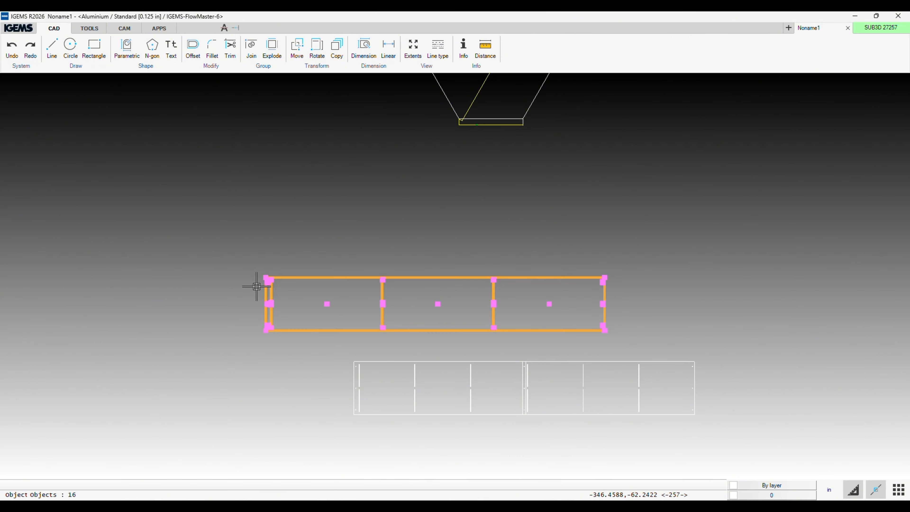
key(Delete)
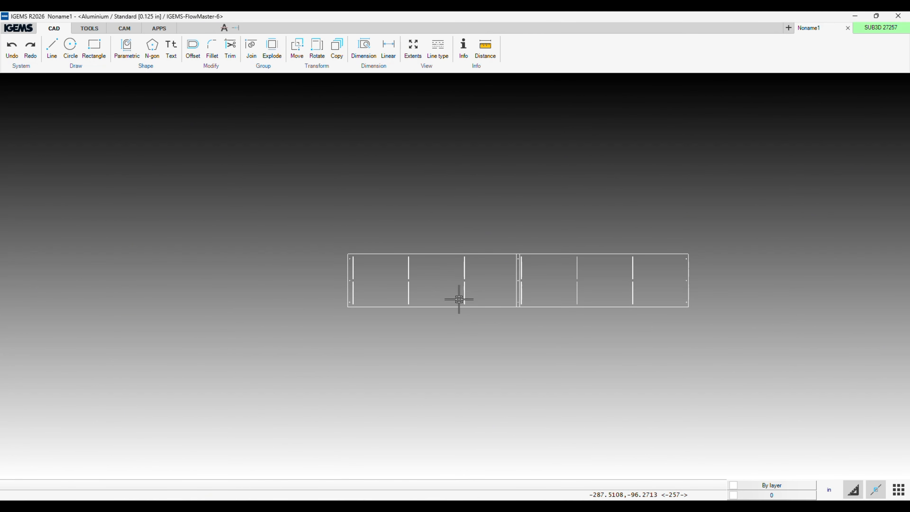
Open the FireRing_Bent_Template_v8 parametric shape, try an outside diameter of 30 in and restore the default parameters.
click(126, 47)
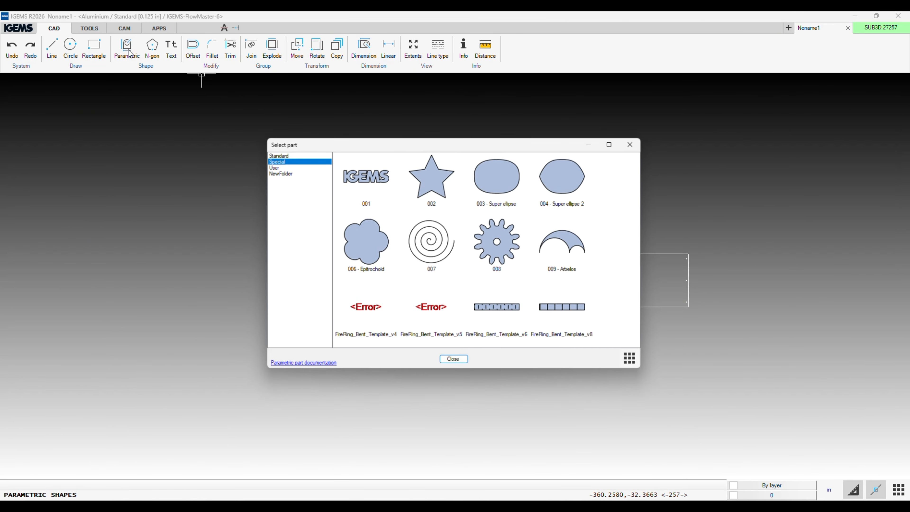
double_click(576, 317)
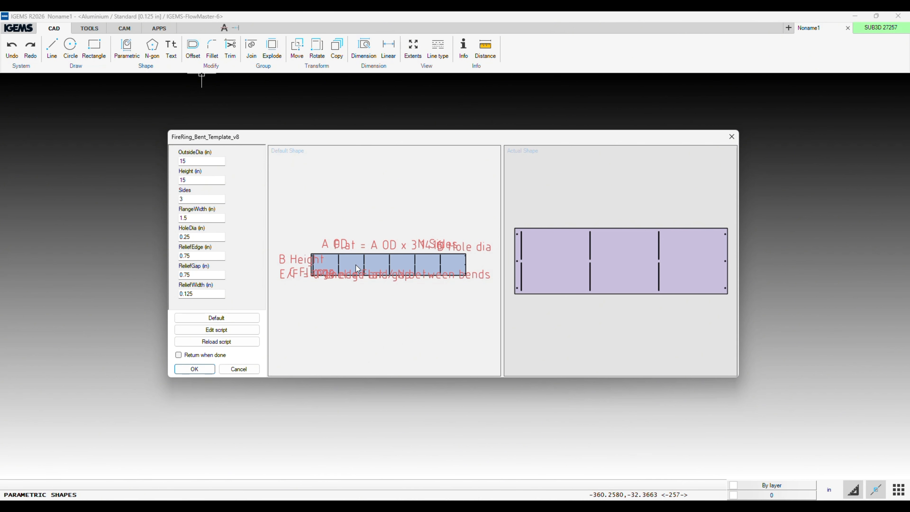
click(207, 161)
double_click(208, 161)
text(30)
click(200, 180)
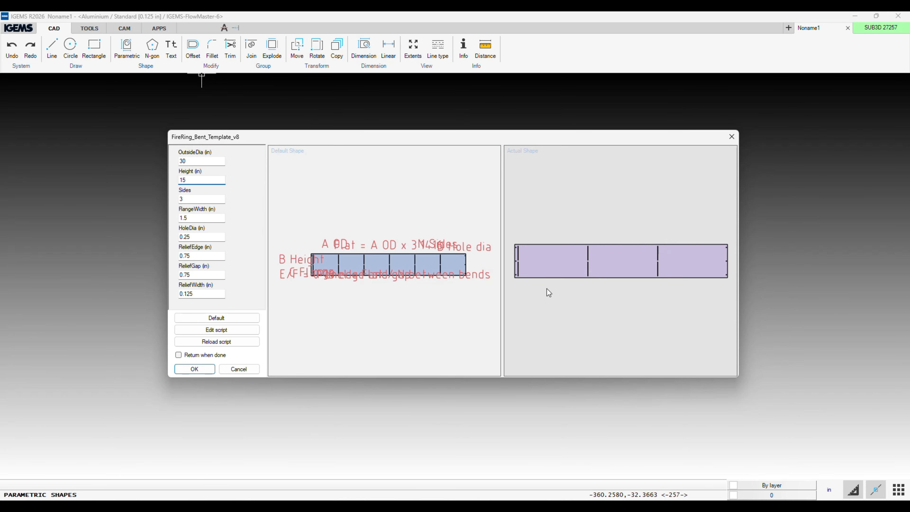
click(207, 321)
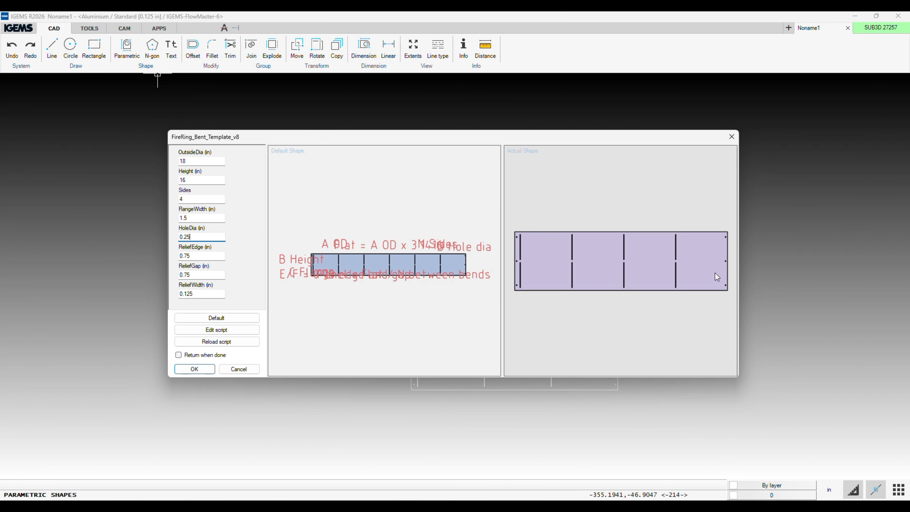
Preview the fire ring template with 8, 2 and 1 sides.
double_click(204, 198)
text(8)
click(190, 240)
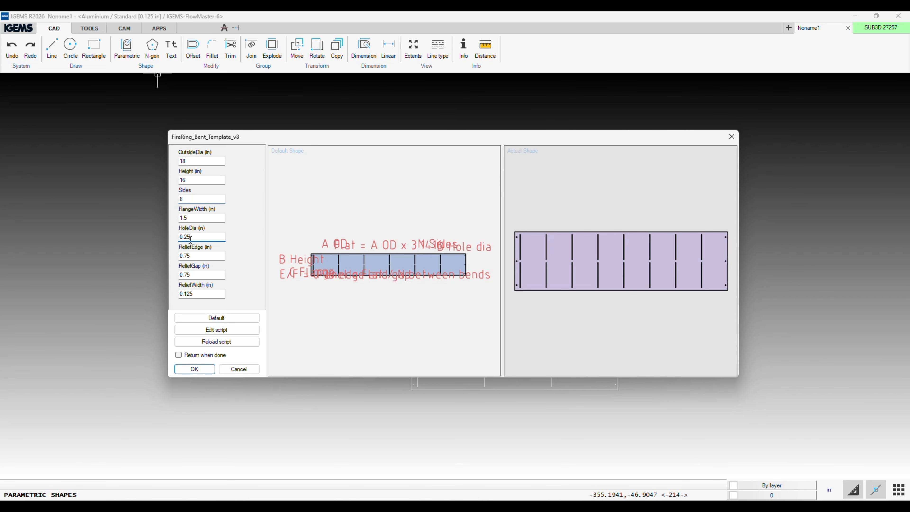
double_click(185, 199)
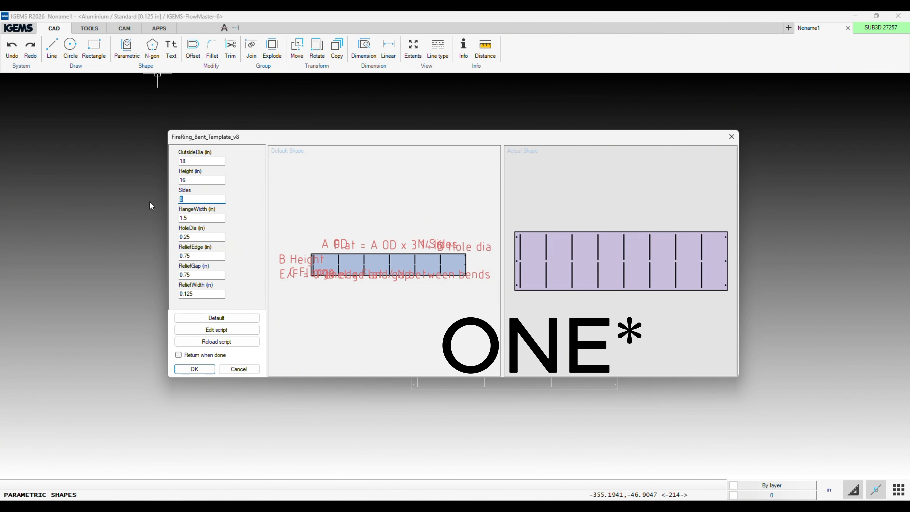
click(194, 218)
right_click(186, 221)
click(436, 188)
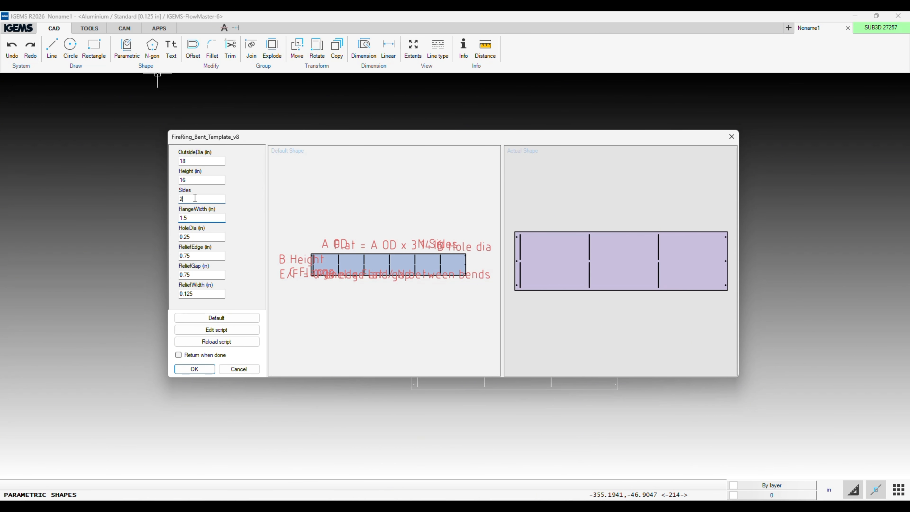
key(shift+Tab)
text(1)
click(209, 217)
Set the template to 4 sides and insert the pattern just below the three-panel one, aligned with its left end.
click(188, 199)
text(4)
click(191, 217)
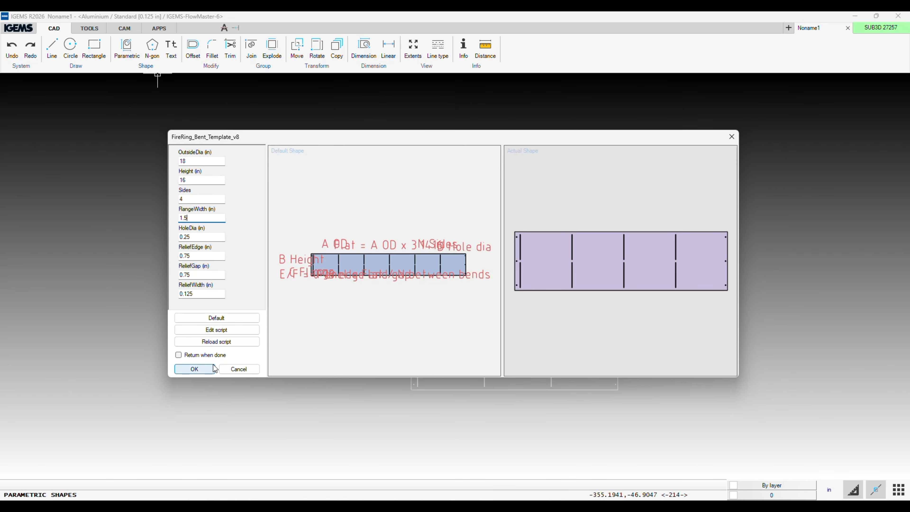
click(206, 369)
scroll(376, 400, up, 5)
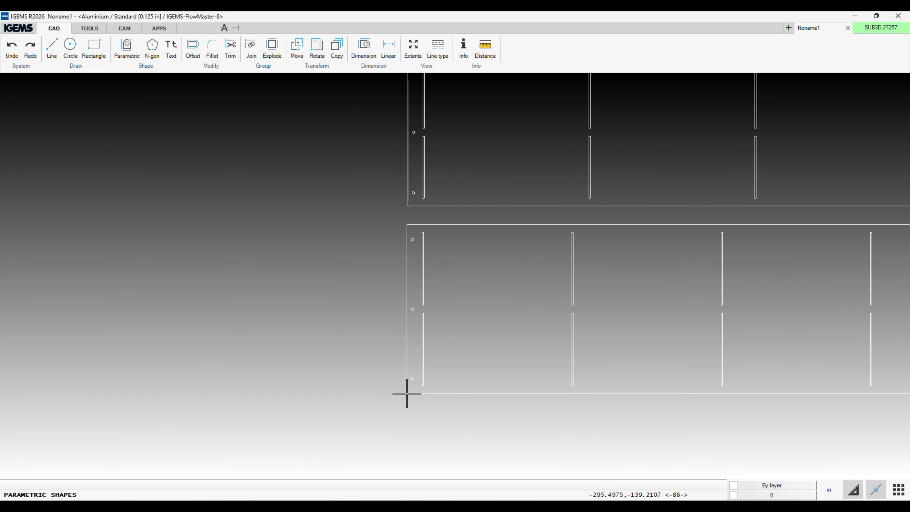
click(407, 394)
scroll(407, 394, down, 5)
click(454, 363)
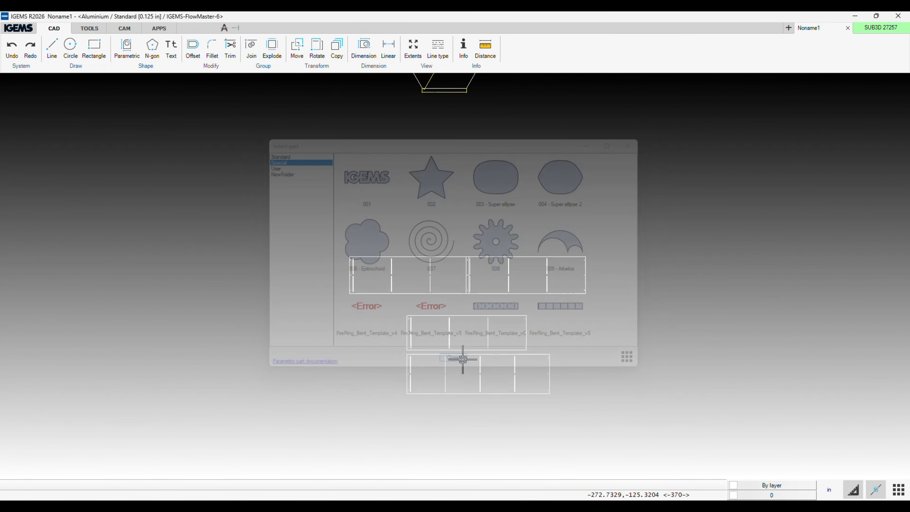
Switch to Calculator and multiply 36 by 3.1416.
scroll(514, 387, up, 4)
middle_drag(434, 372, 392, 292)
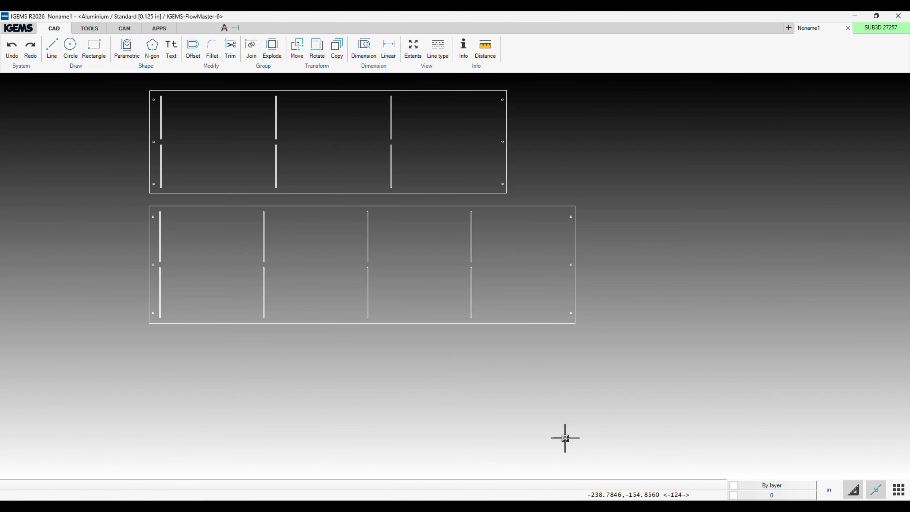
click(652, 505)
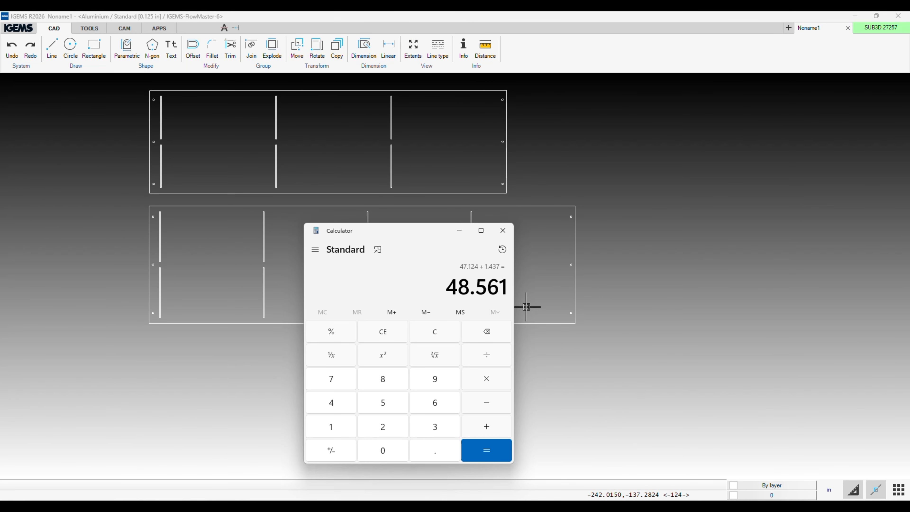
click(436, 338)
click(417, 426)
click(433, 405)
click(487, 378)
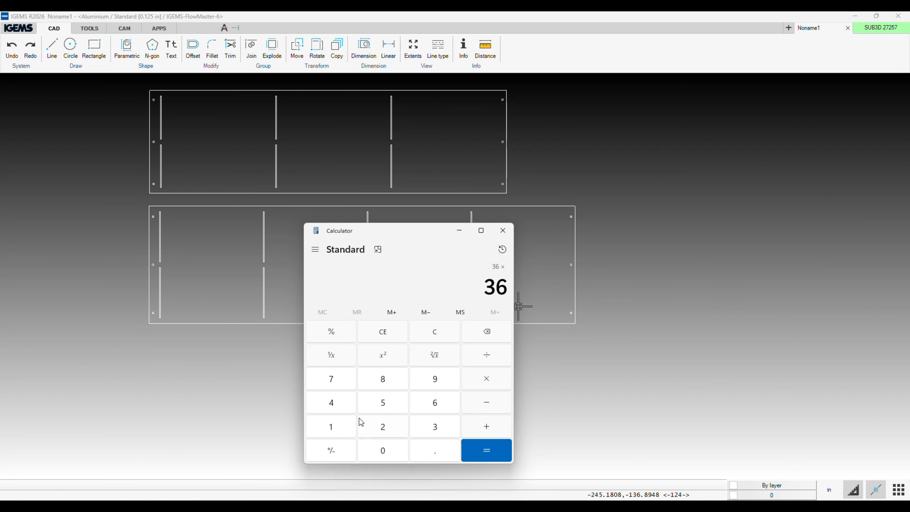
click(434, 428)
click(429, 450)
click(327, 429)
click(331, 404)
click(331, 427)
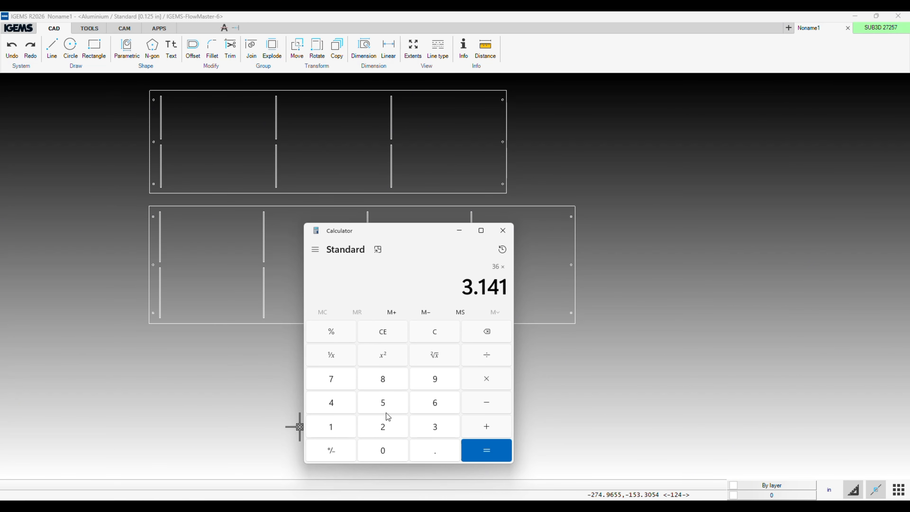
click(434, 403)
click(495, 453)
Divide the result by 2, add 1.625 and close Calculator.
click(484, 360)
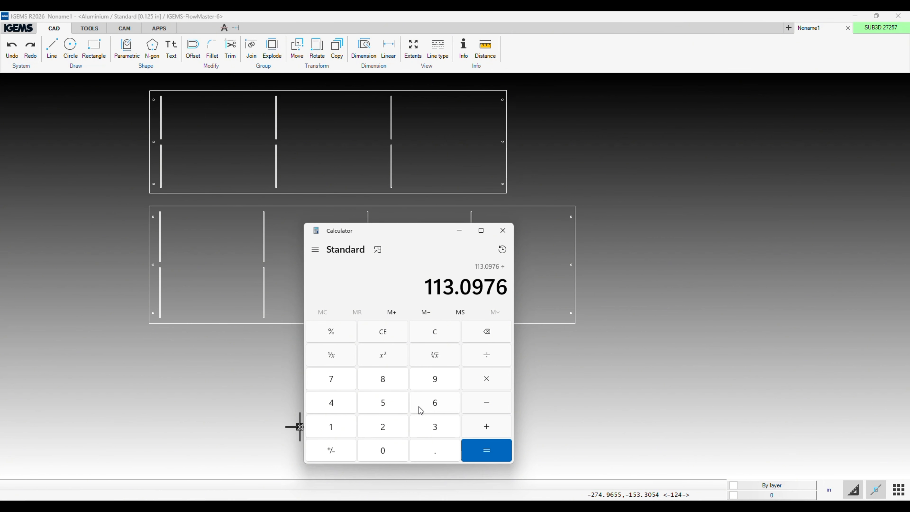
click(399, 427)
click(507, 453)
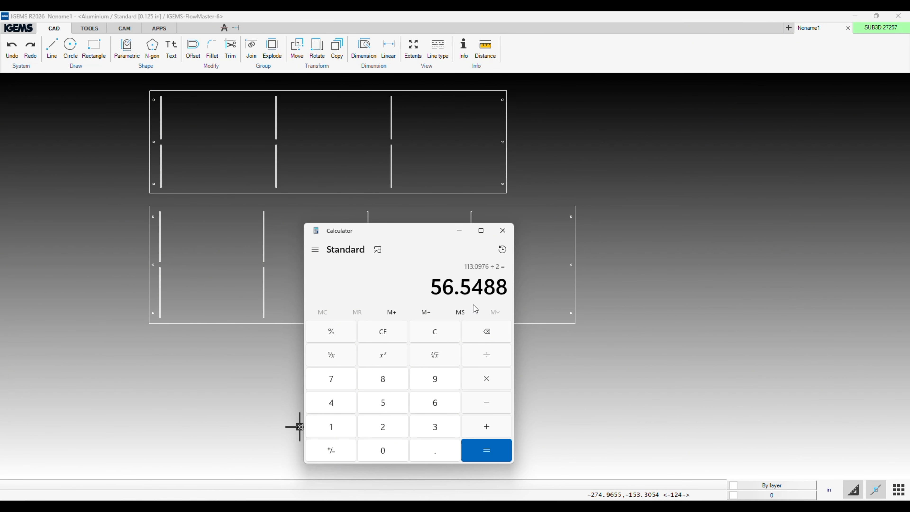
click(489, 433)
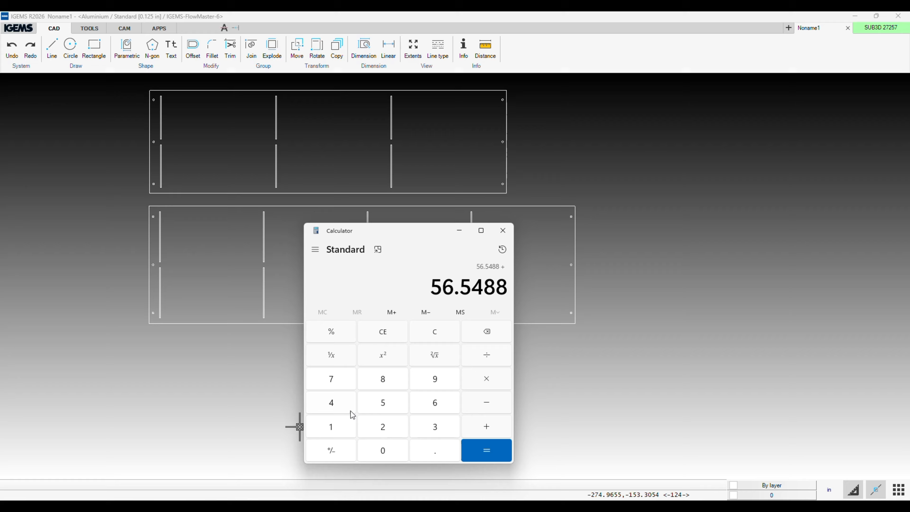
click(328, 427)
click(438, 451)
click(432, 404)
click(383, 426)
click(383, 403)
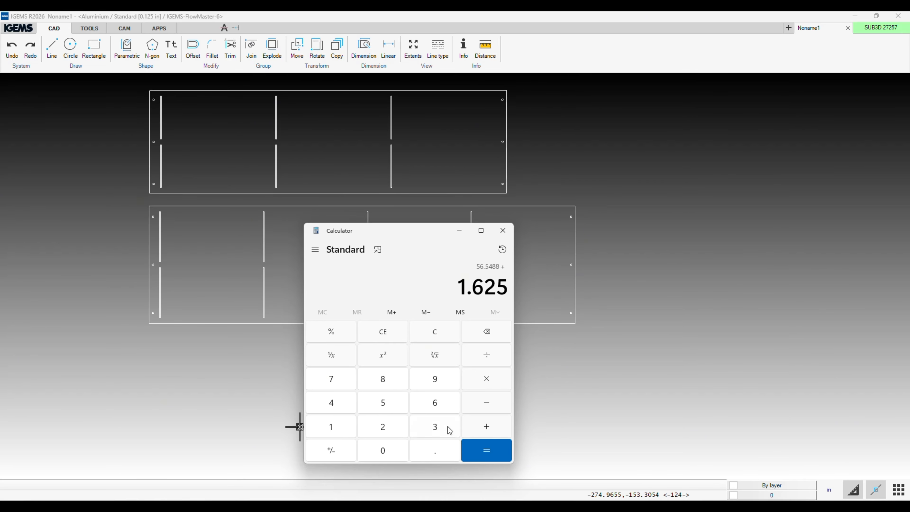
click(486, 450)
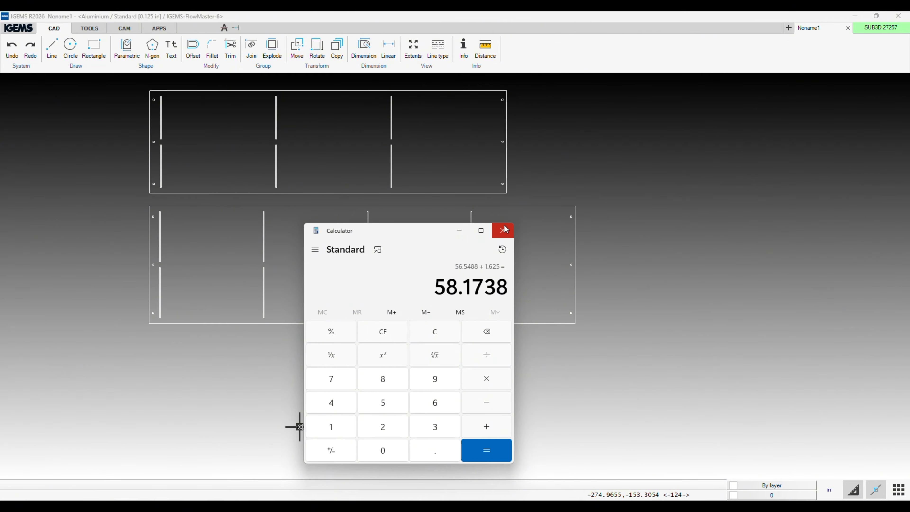
click(497, 228)
Dimension the four-panel pattern's overall length below it and compare it with the result in Calculator.
click(365, 51)
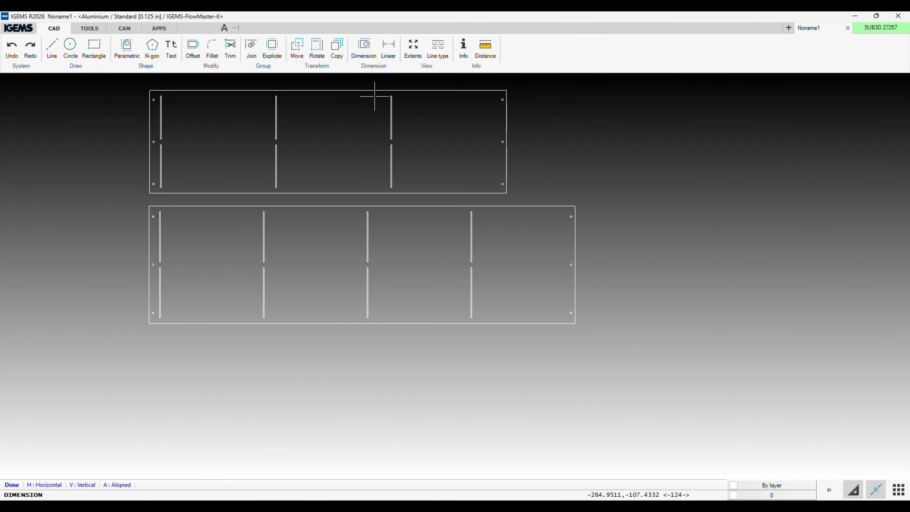
click(336, 323)
click(334, 361)
scroll(334, 365, up, 9)
scroll(334, 373, up, 8)
click(632, 505)
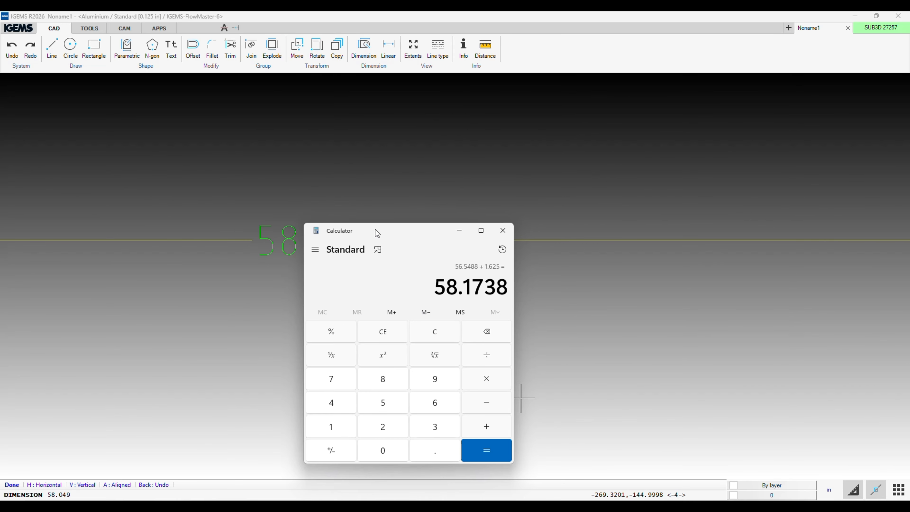
drag(377, 233, 367, 283)
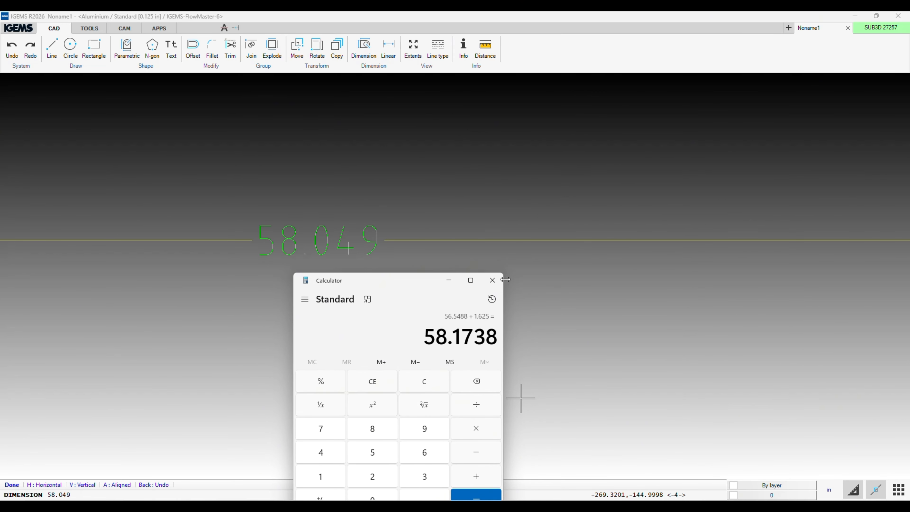
click(492, 281)
Delete the overall length dimension below the four-panel pattern.
scroll(527, 219, down, 8)
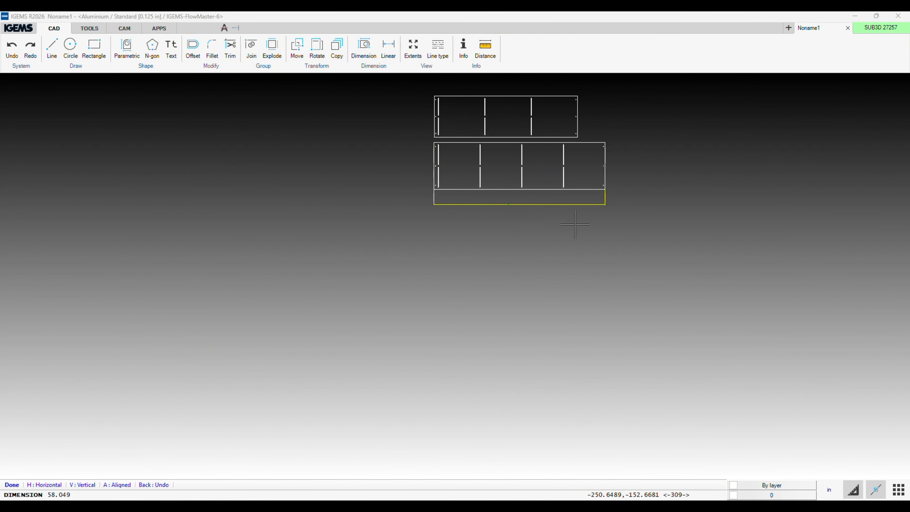
right_click(635, 198)
right_click(630, 200)
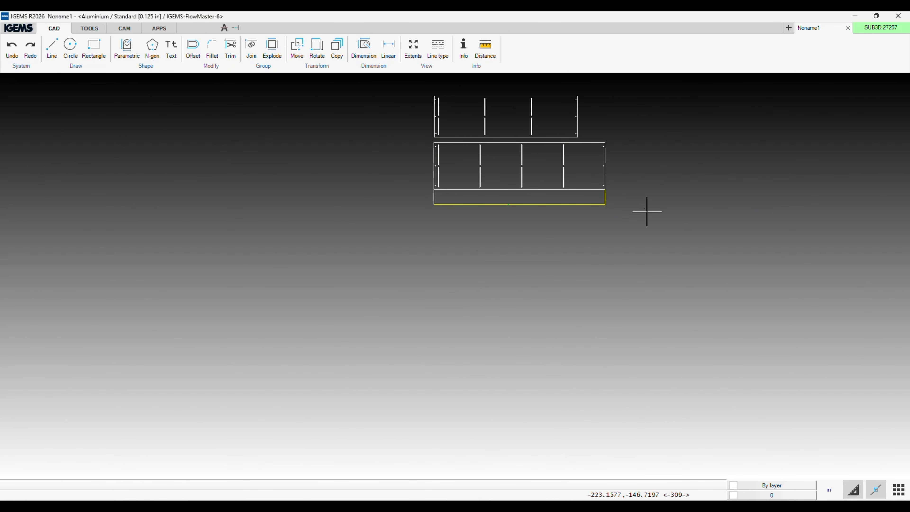
drag(636, 196, 394, 258)
key(Delete)
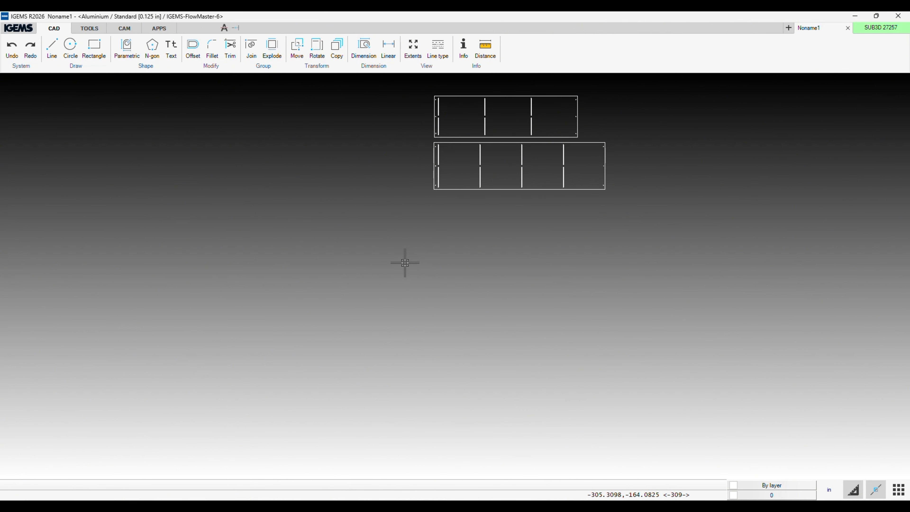
drag(416, 257, 466, 229)
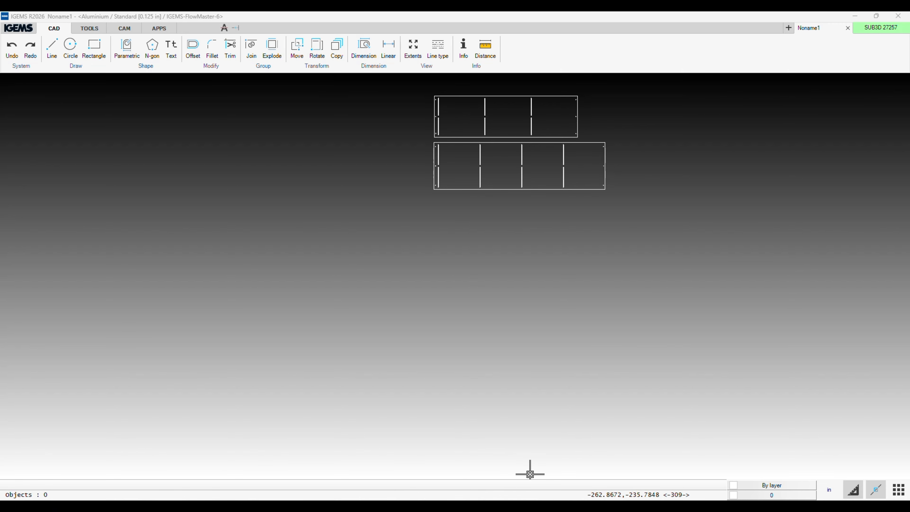
Switch to ChatGPT and ask it to automatically add center lines for each panel and throughout the entire length center.
mouse_move(405, 505)
click(436, 485)
click(390, 477)
text(perfect now can you make it so it automatically adds center lines for each panel and thr)
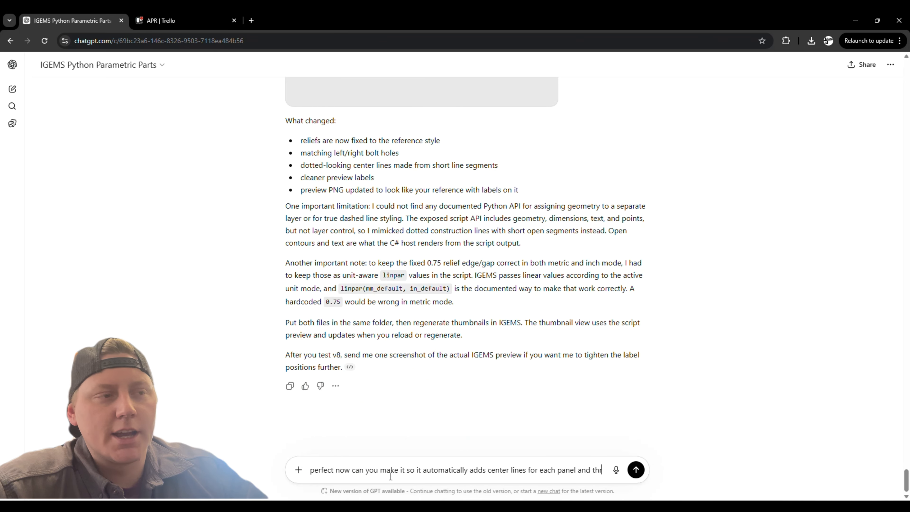
text(oughout the entire lenght center.)
key(Return)
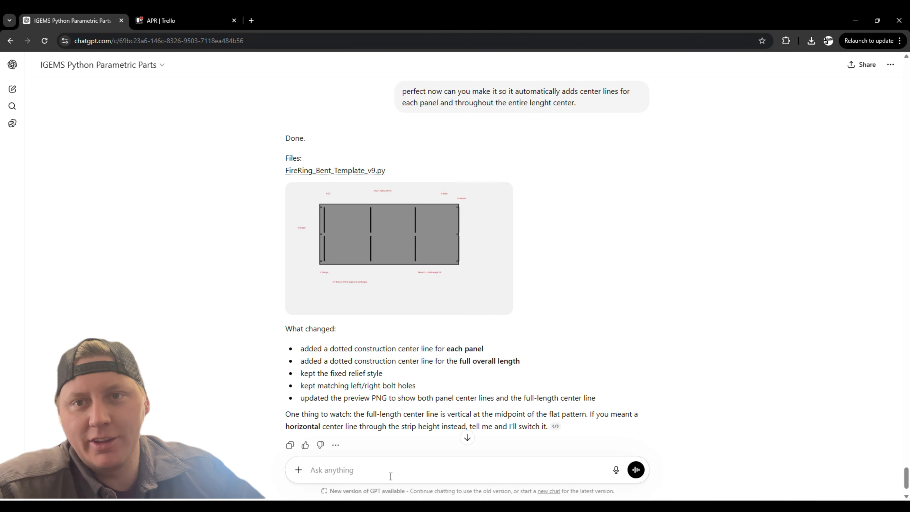
Tell ChatGPT that there are still no center lines and bring up the preview.
click(352, 229)
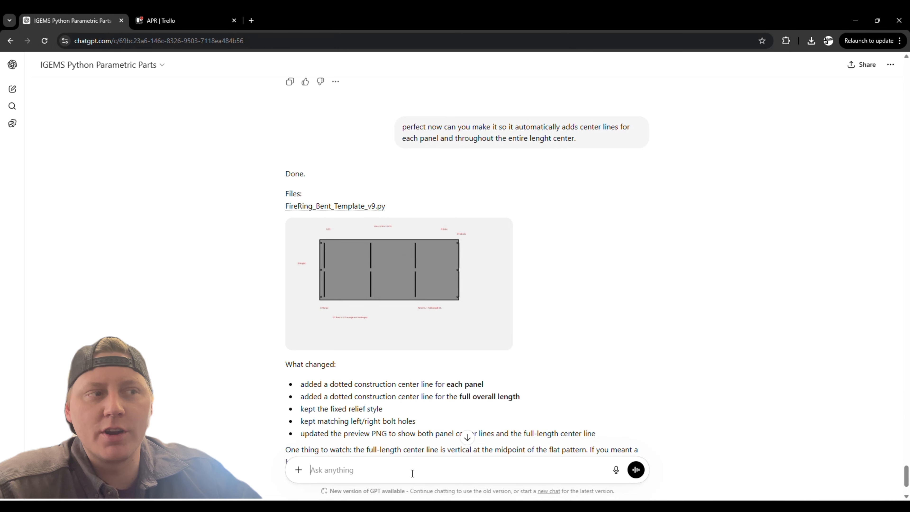
text(Heres still no center lines and the preview with the)
key(Return)
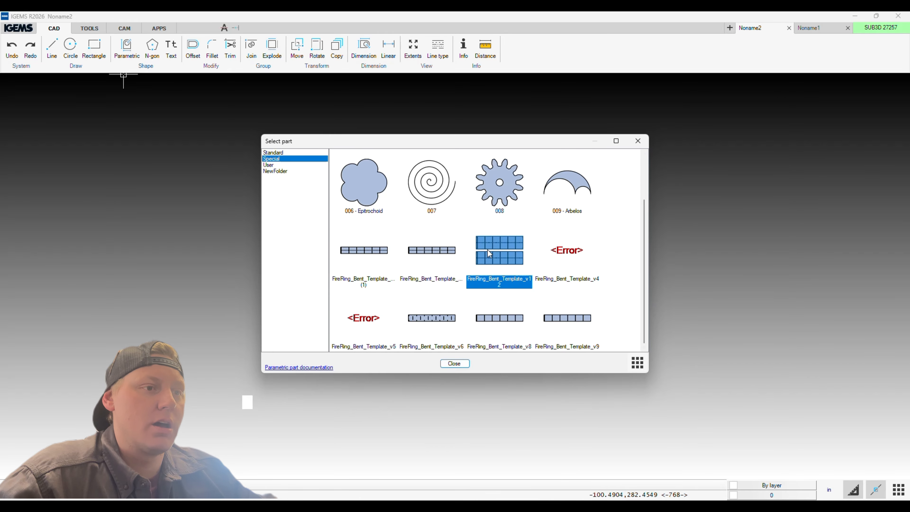
Insert the FireRing_Bent_Template_v12 parametric shape into the new IGEMS drawing and examine its center lines.
double_click(482, 253)
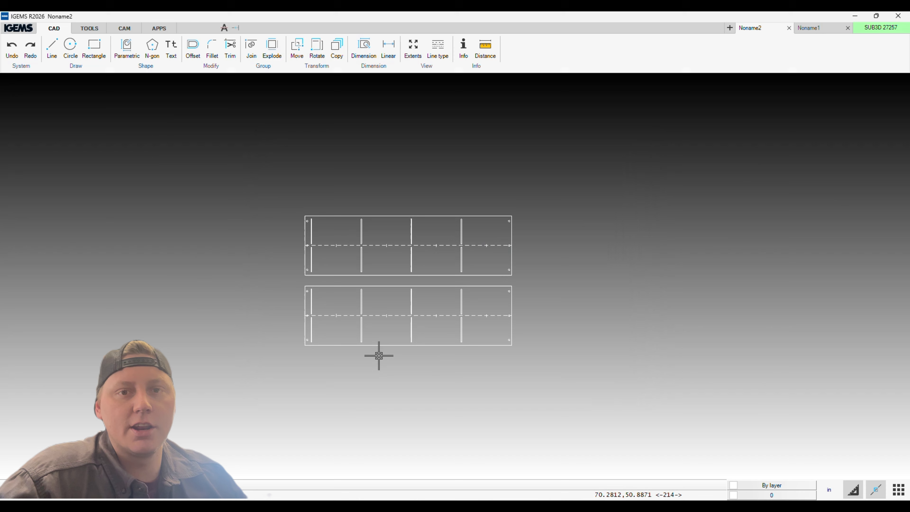
scroll(378, 356, up, 4)
scroll(358, 354, up, 1)
middle_drag(361, 356, 453, 437)
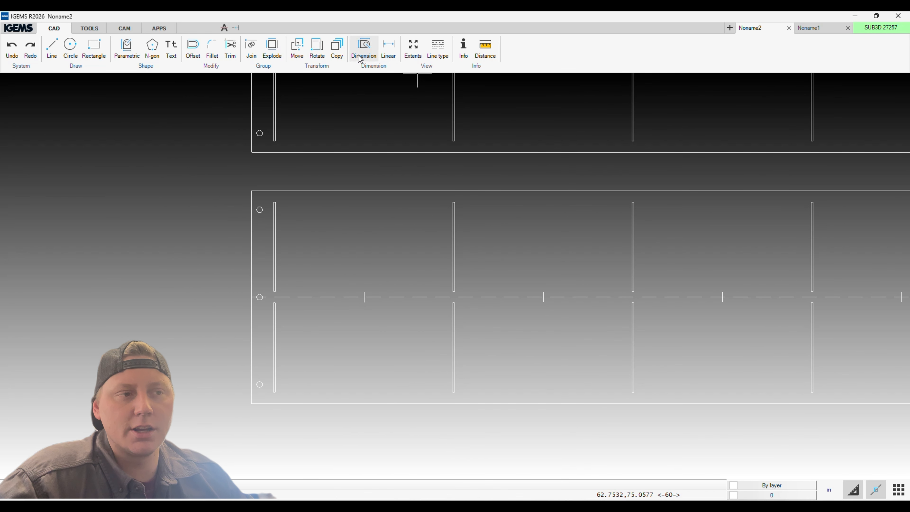
Dimension the radius and diameter of the upper-left hole on the lower fire ring strip.
scroll(258, 179, up, 6)
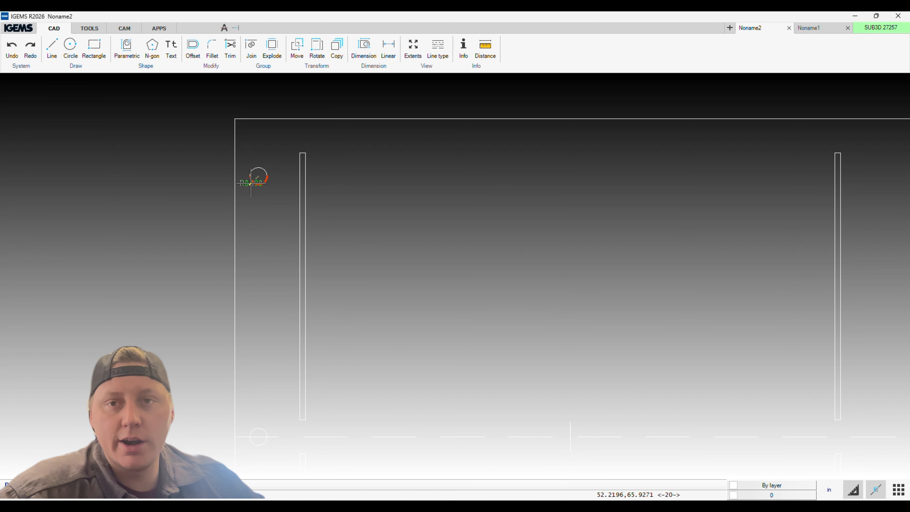
scroll(250, 183, up, 3)
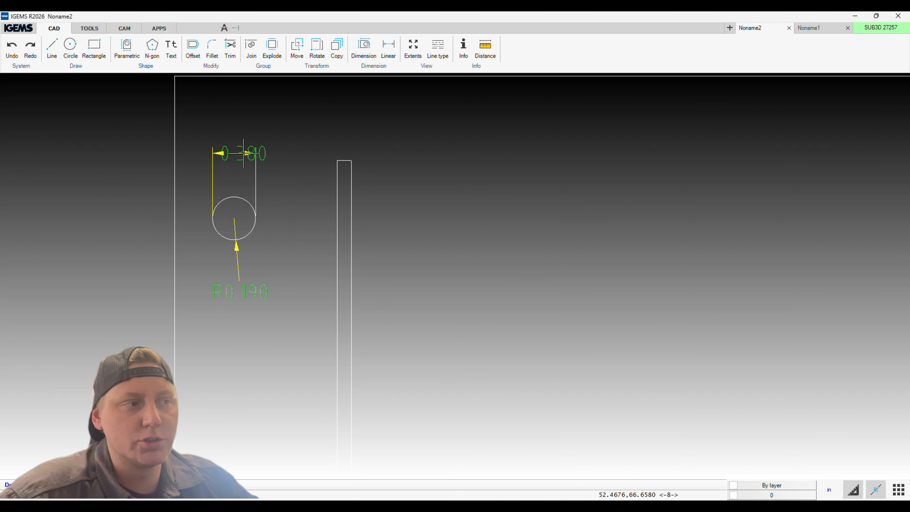
click(288, 159)
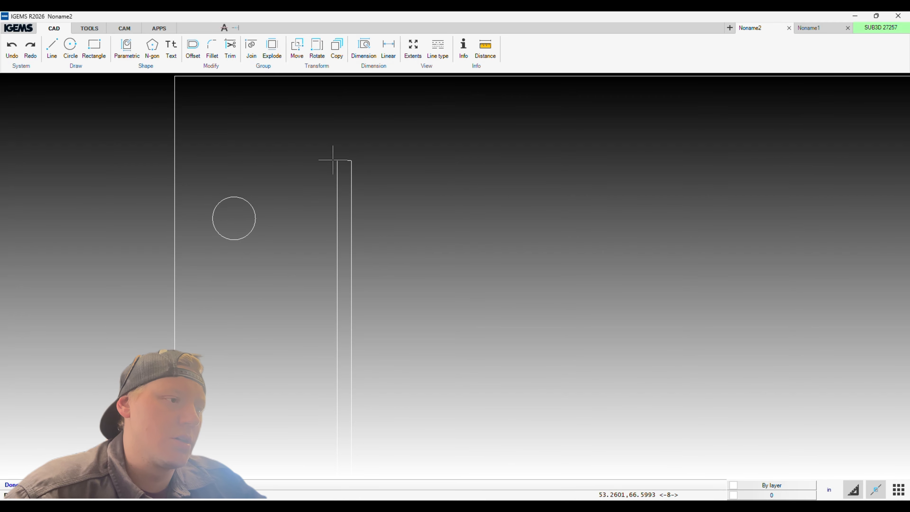
Measure the width of the first bend slot across its upper end on the lower strip.
click(338, 161)
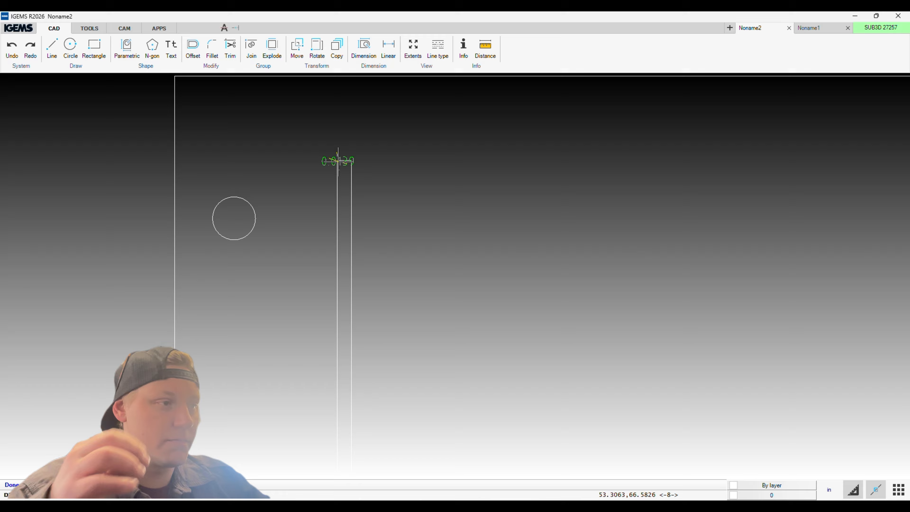
click(352, 160)
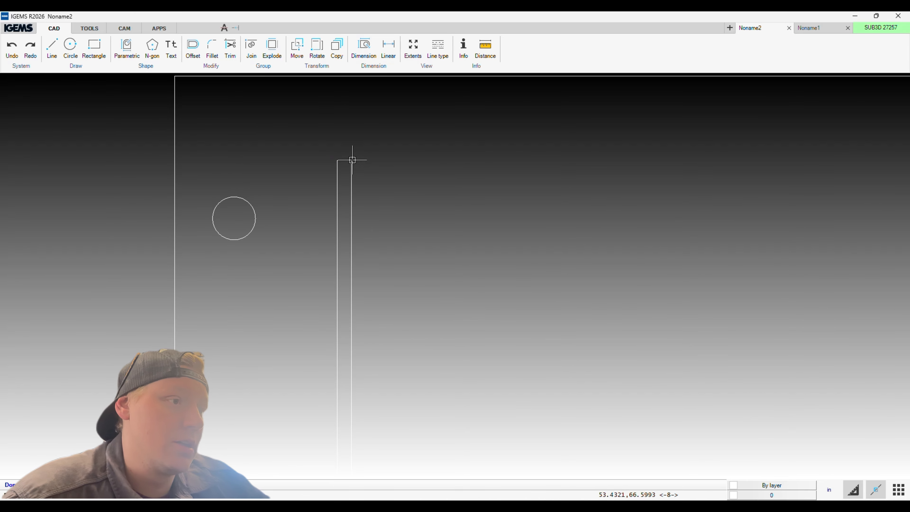
scroll(363, 127, up, 3)
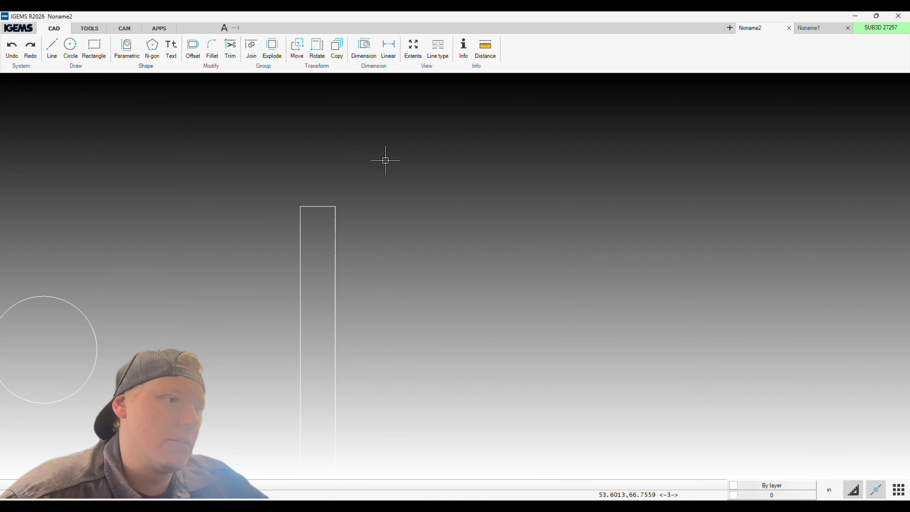
scroll(386, 160, down, 8)
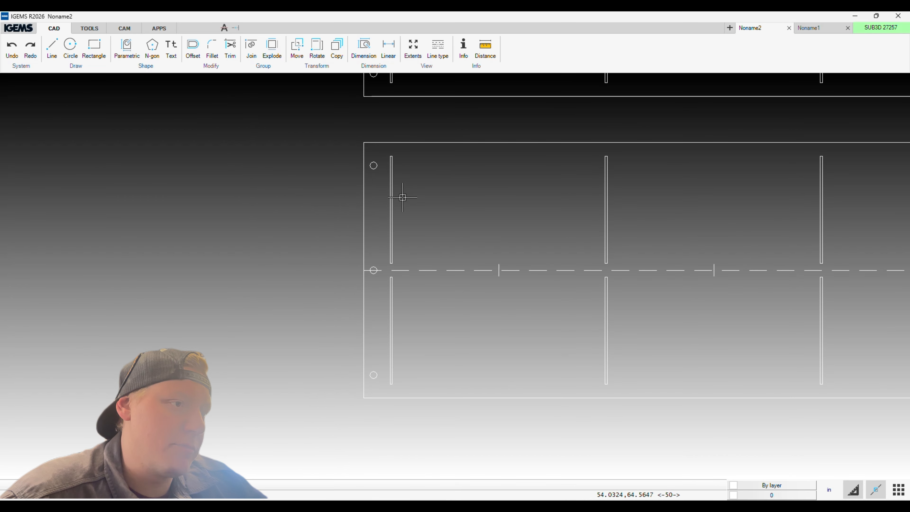
Switch to Calculator, work out the full circumference as 30 × 3.1416, and copy the result.
middle_drag(434, 237, 322, 111)
scroll(321, 111, down, 7)
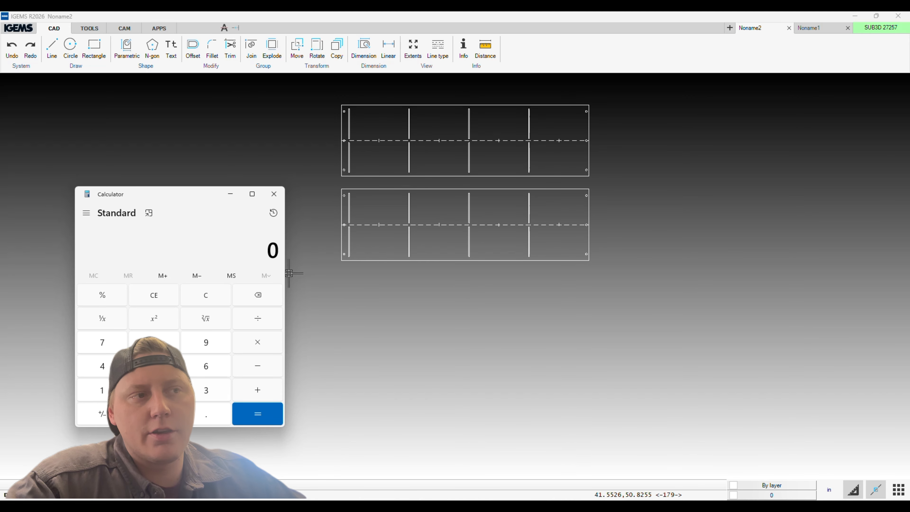
click(204, 390)
click(154, 414)
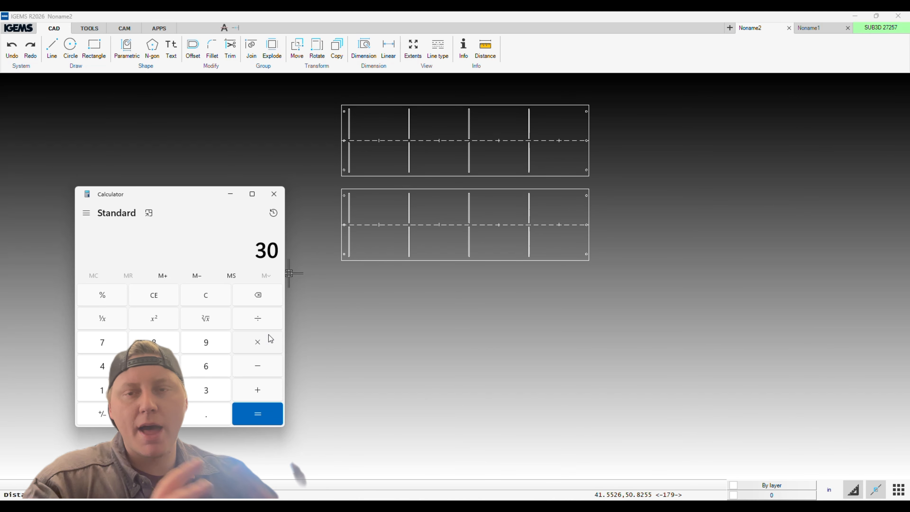
click(257, 342)
click(206, 390)
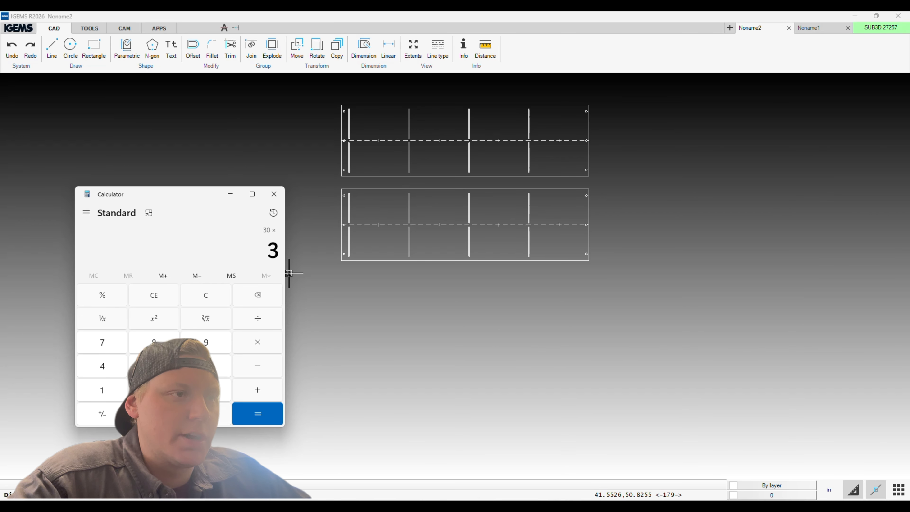
click(206, 414)
click(101, 390)
click(101, 366)
click(102, 390)
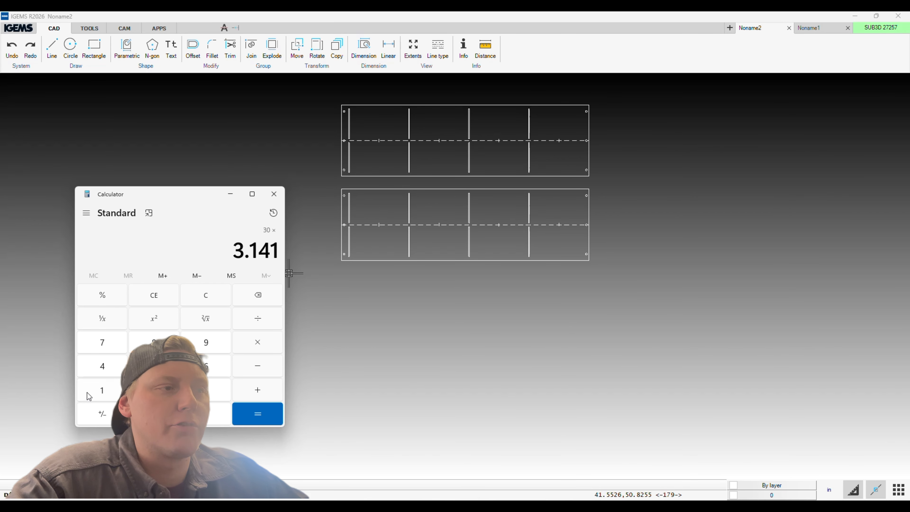
click(101, 390)
click(206, 366)
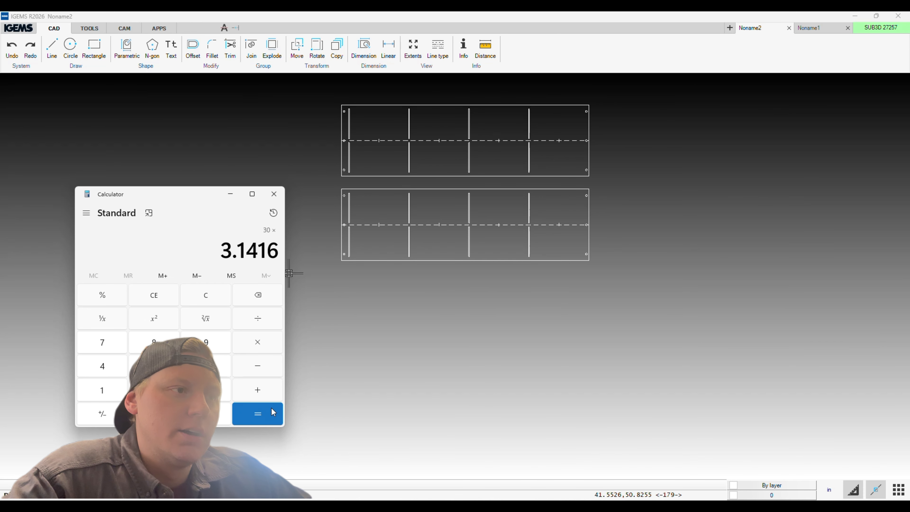
click(265, 413)
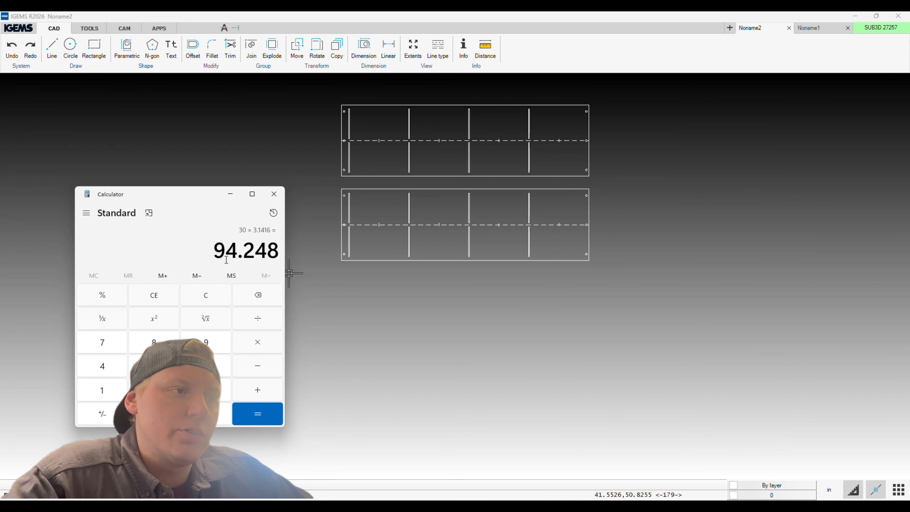
key(ctrl+c)
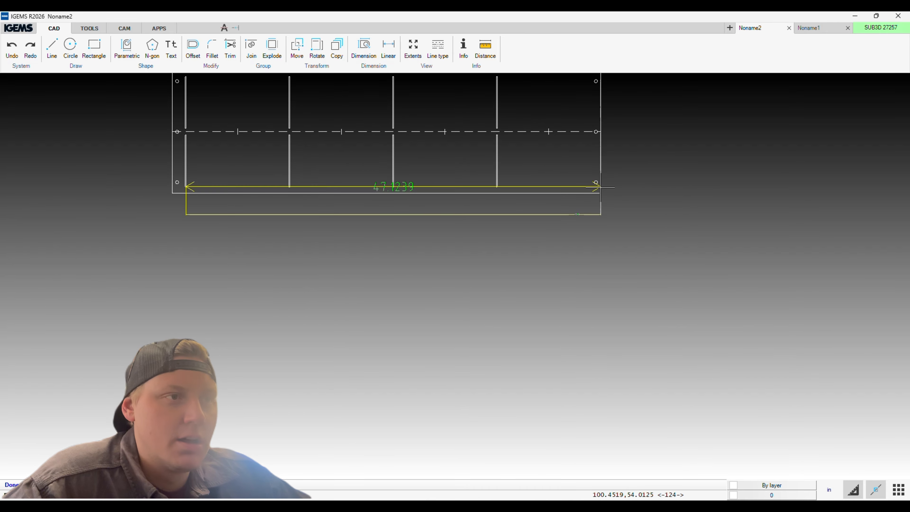
Measure the lower strip from the first slot's inner edge to the right end, and compare it with 94.248 ÷ 2 in Calculator.
scroll(600, 186, up, 4)
middle_drag(230, 218, 619, 236)
scroll(468, 203, up, 4)
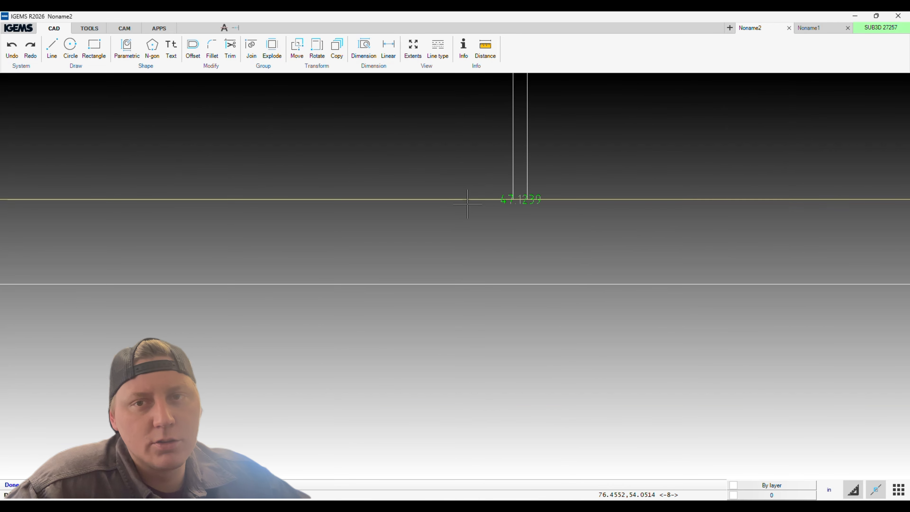
click(563, 510)
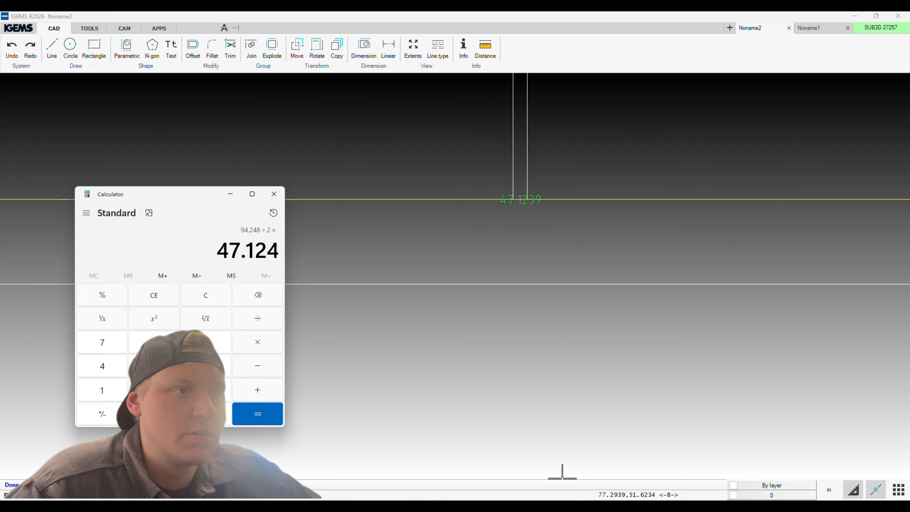
click(231, 193)
scroll(291, 197, down, 5)
middle_drag(385, 216, 692, 231)
scroll(476, 215, up, 10)
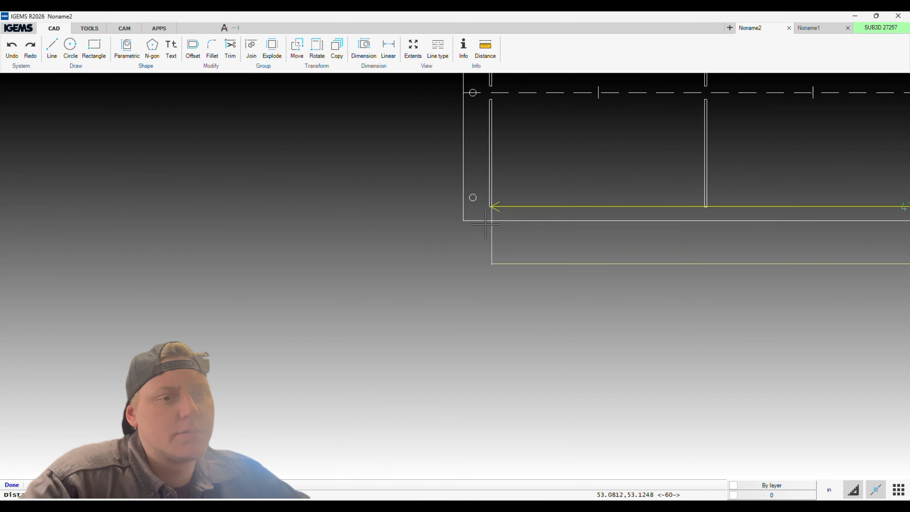
scroll(559, 247, down, 8)
scroll(566, 259, up, 1)
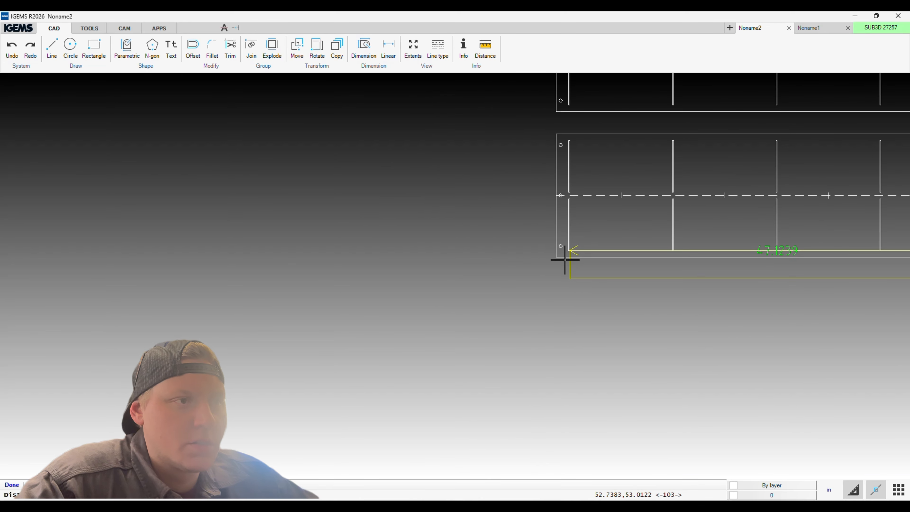
scroll(688, 277, down, 1)
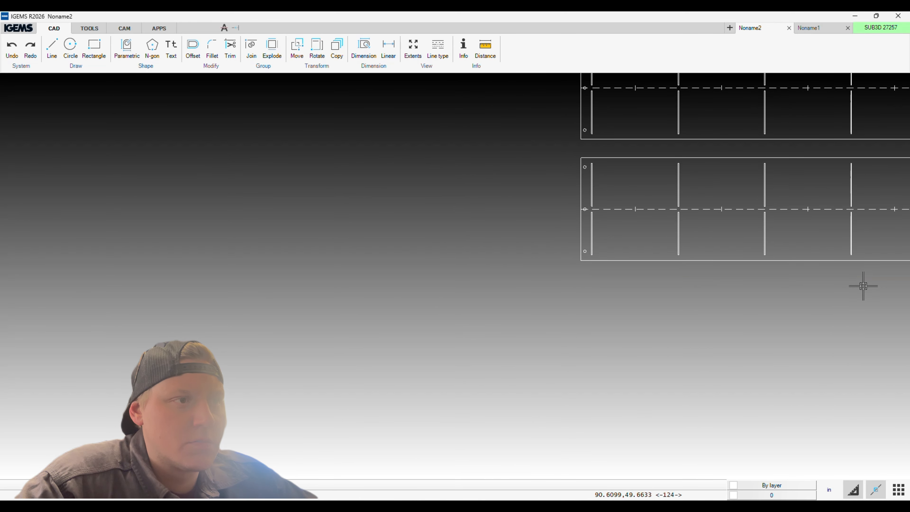
Dimension the overall height of the lower strip along its left edge.
middle_drag(694, 311, 499, 343)
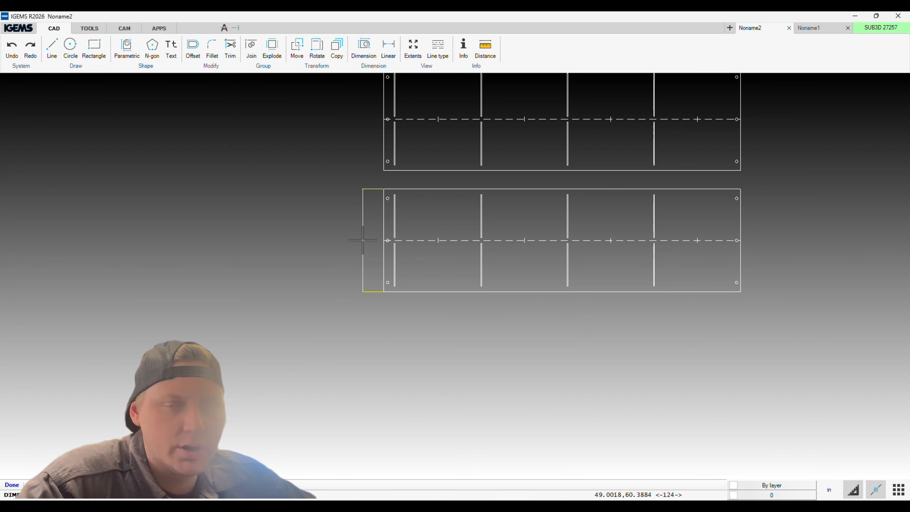
scroll(362, 239, up, 10)
scroll(392, 248, down, 9)
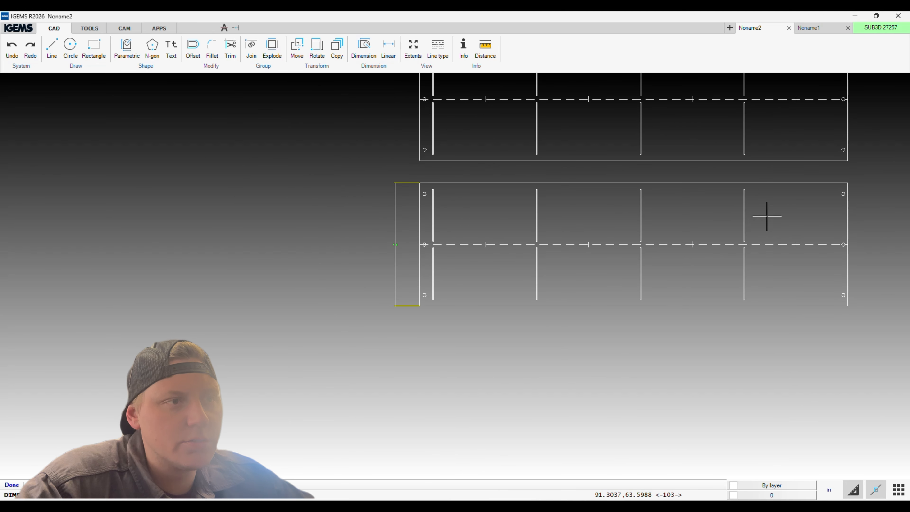
middle_drag(768, 217, 574, 184)
scroll(451, 280, up, 7)
Review the FireRing_Bent_Template_v12 parametric shape's input values, and close its dialog without applying anything.
click(127, 49)
click(506, 319)
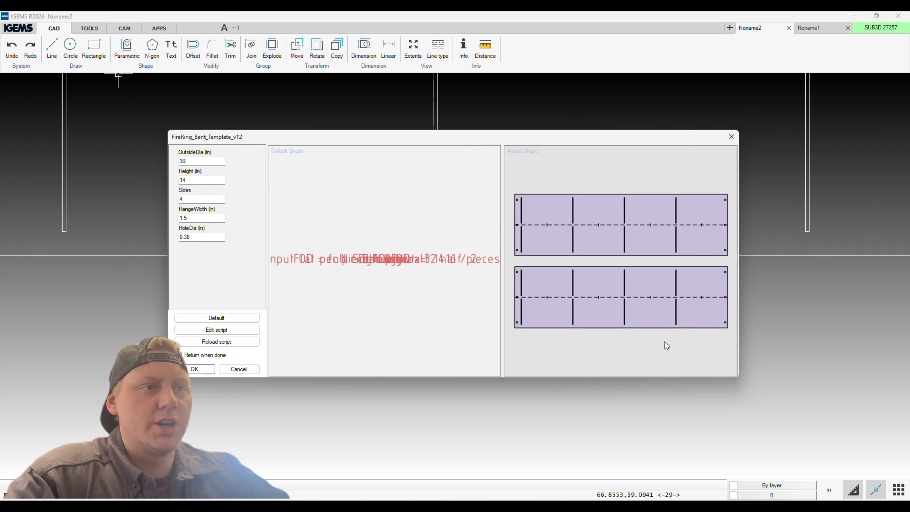
click(239, 369)
click(455, 364)
scroll(459, 353, down, 10)
scroll(322, 303, up, 4)
scroll(409, 311, down, 4)
scroll(427, 323, up, 7)
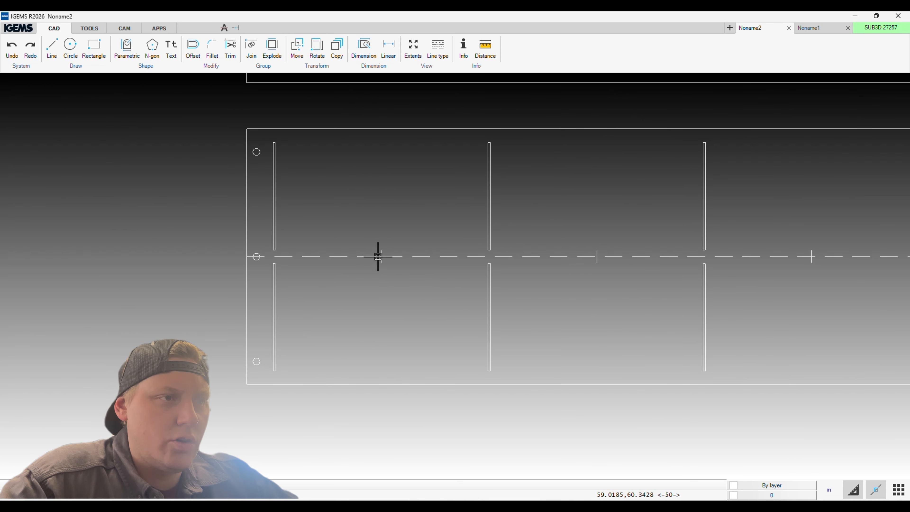
Add a linear dimension from the first slot's inner edge to the first panel's center mark on the lower strip.
scroll(383, 272, up, 4)
click(388, 48)
scroll(387, 229, up, 5)
click(368, 224)
middle_drag(121, 215, 523, 198)
click(222, 205)
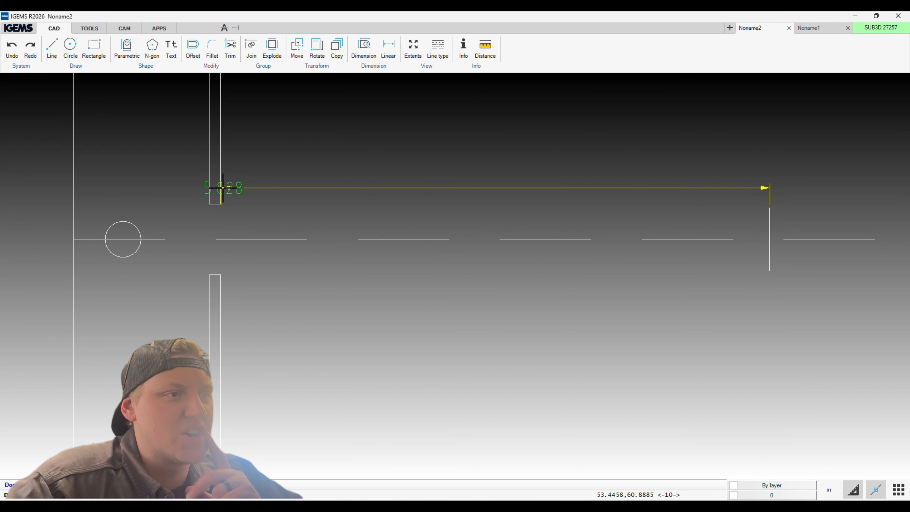
click(678, 143)
right_click(678, 143)
Add a linear dimension from the first panel's center mark to the near edge of the second slot.
click(770, 208)
middle_drag(878, 206, 408, 173)
scroll(855, 172, down, 1)
click(851, 171)
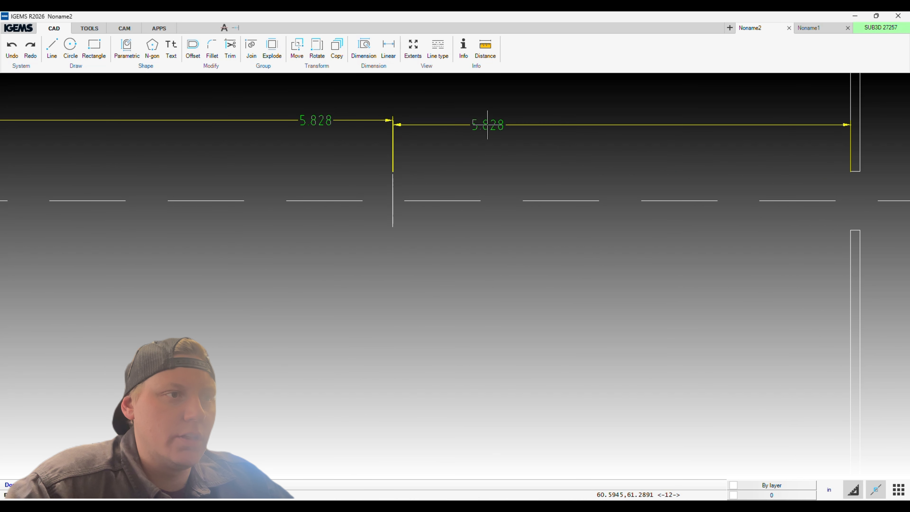
click(438, 119)
right_click(437, 118)
Add a linear dimension from the second slot's far edge to the second panel's center mark.
middle_drag(863, 130, 512, 104)
scroll(512, 103, down, 1)
click(511, 104)
click(890, 143)
scroll(835, 123, down, 6)
middle_drag(835, 123, 550, 195)
key(Delete)
scroll(660, 226, up, 4)
click(390, 57)
click(369, 165)
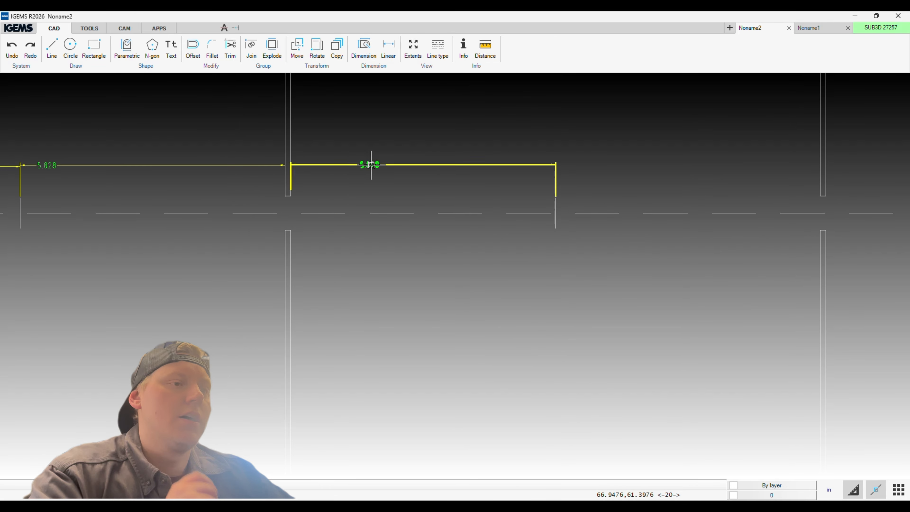
Dimension from the second panel's center mark to the third slot, and from that slot to the third panel's center mark.
click(645, 165)
middle_drag(812, 191, 453, 173)
click(468, 151)
click(731, 180)
click(589, 148)
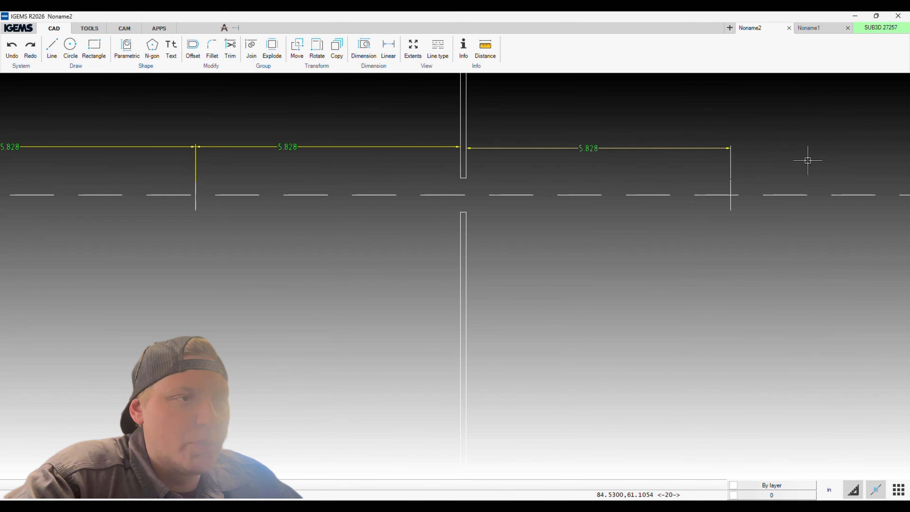
Dimension from the third panel's center mark to the fourth slot, and from that slot to the last panel's center mark.
middle_drag(809, 160, 518, 177)
click(440, 198)
click(704, 182)
scroll(394, 176, down, 3)
key(Return)
click(418, 171)
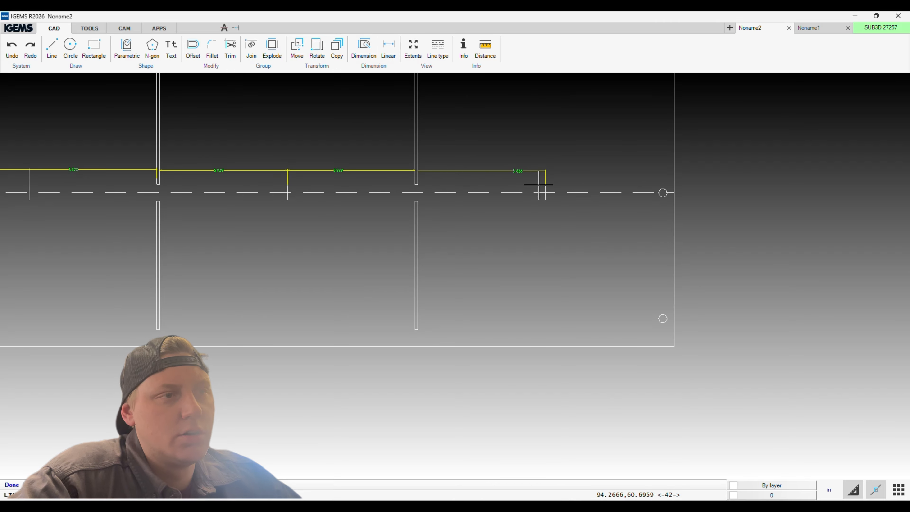
Dimension from the last panel's center mark to the lower strip's right edge, and review the whole dimension row.
scroll(645, 179, up, 5)
scroll(663, 160, down, 8)
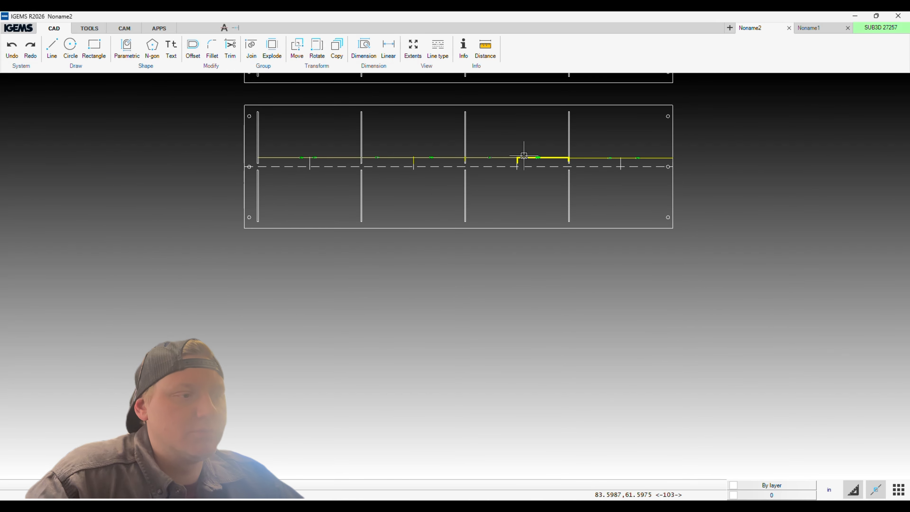
middle_drag(368, 177, 426, 278)
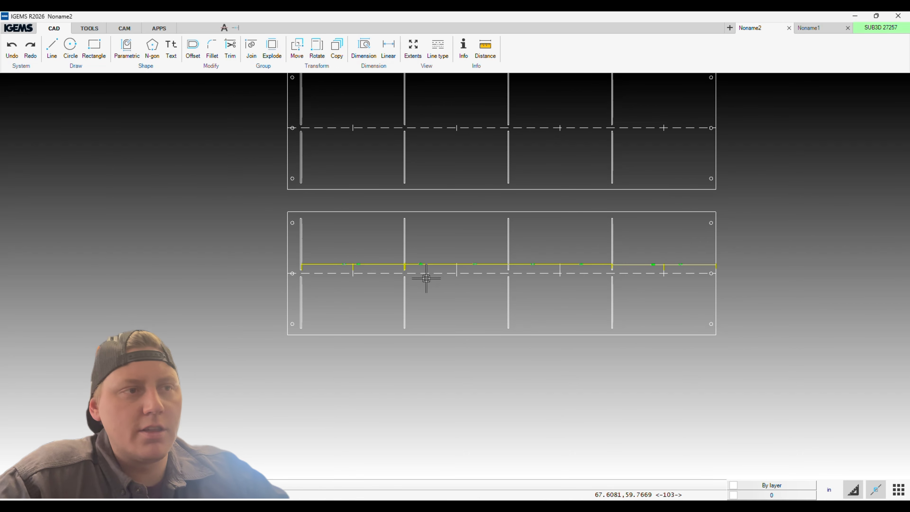
scroll(396, 270, up, 2)
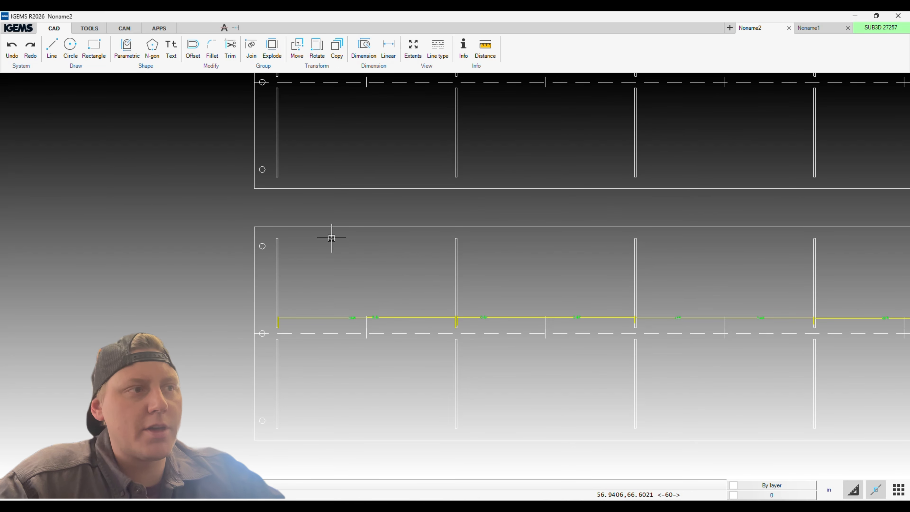